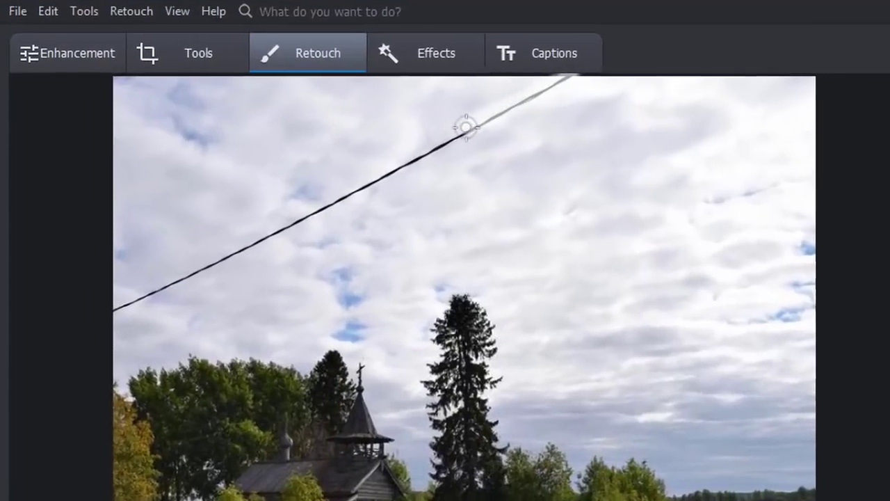
Step: Paint out the wire crossing the cloudy sky above the wooden church with the healing brush
mouse_move(463, 123)
mouse_down()
mouse_move(306, 225)
mouse_move(136, 297)
mouse_up()
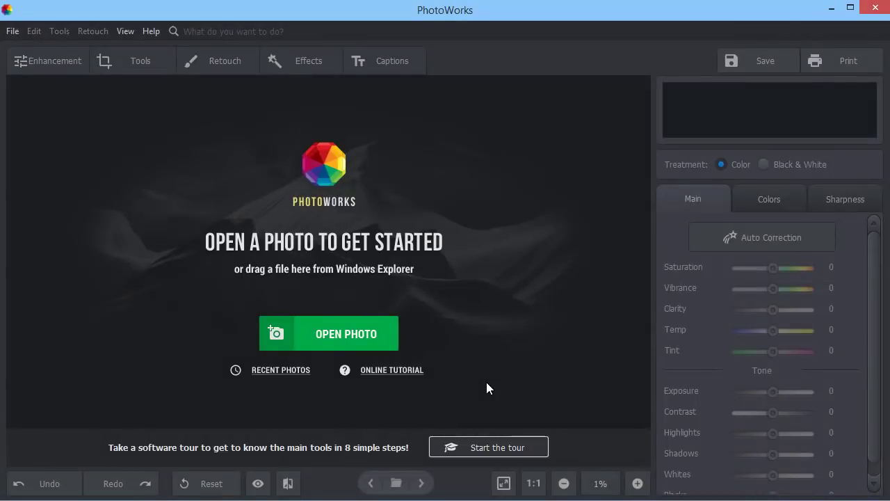
Step: Open photo 1 and auto-correct it with Exposure correction enabled
click(369, 346)
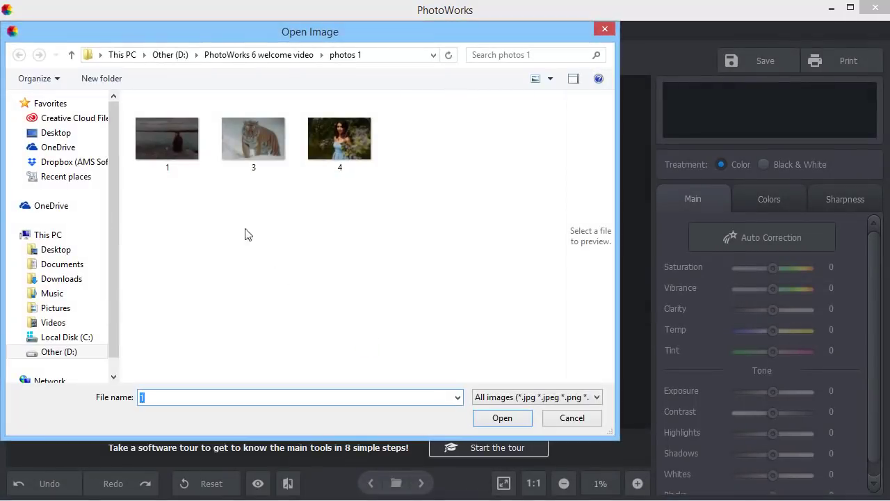
double_click(189, 149)
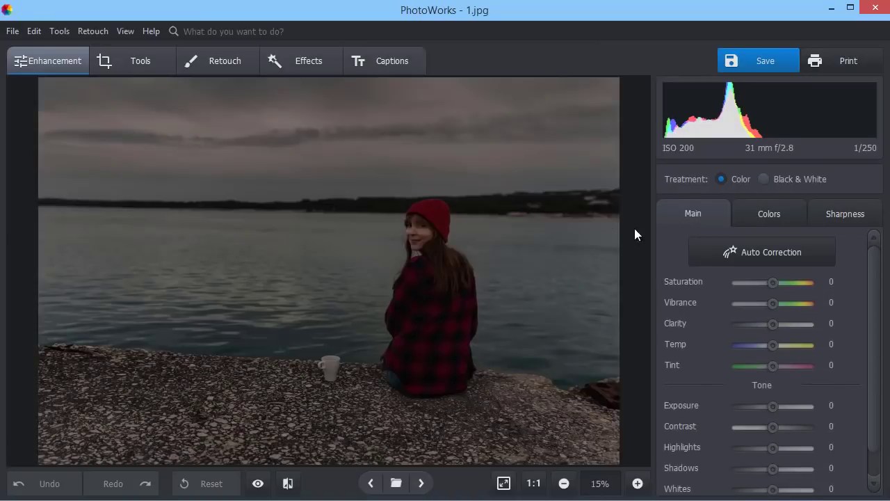
click(700, 250)
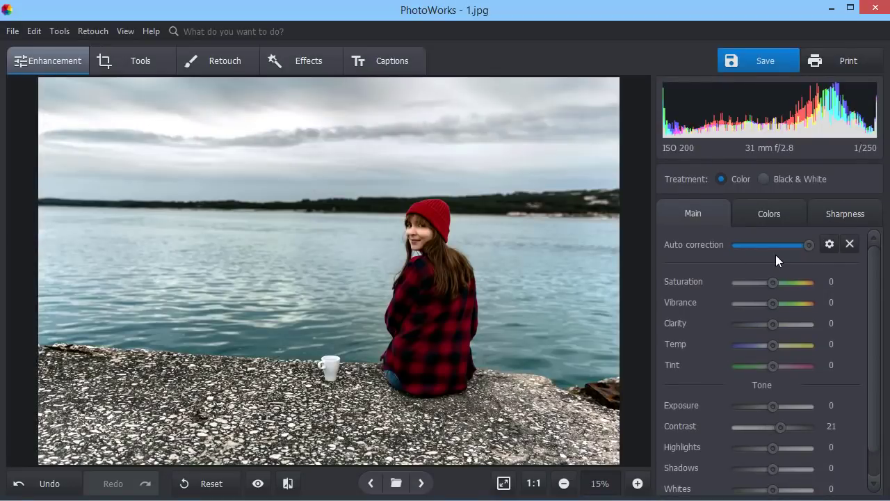
click(830, 243)
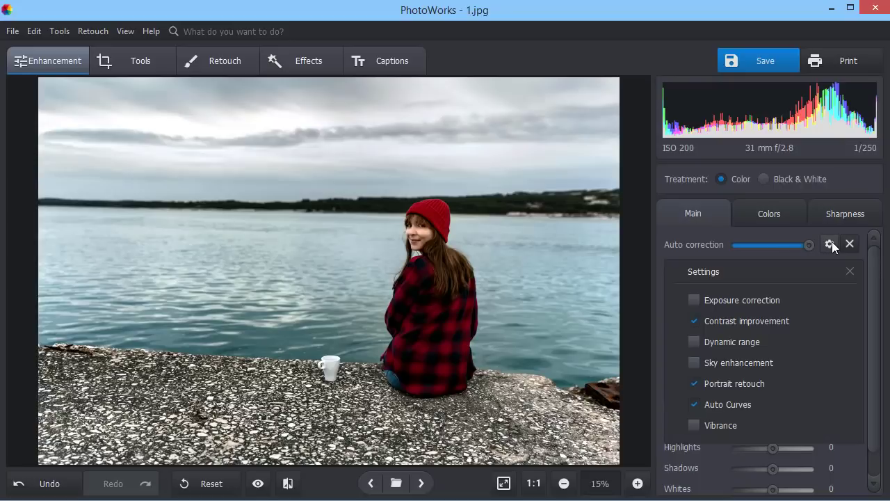
click(694, 299)
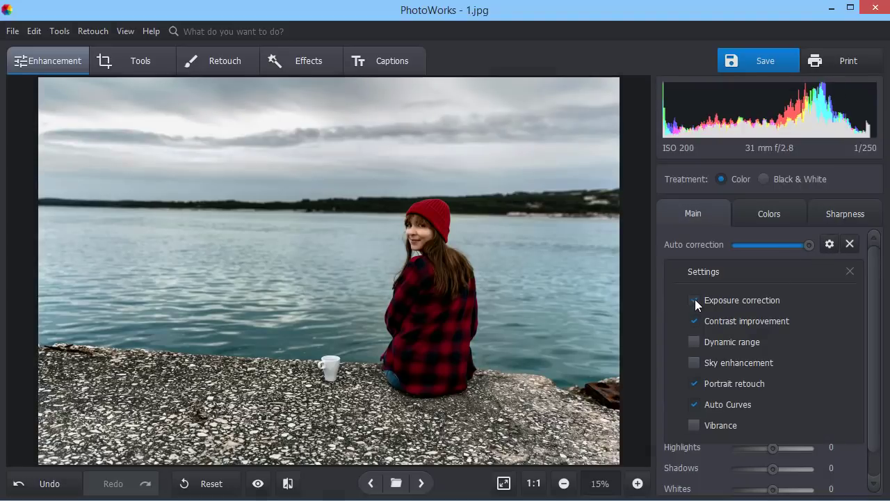
click(849, 272)
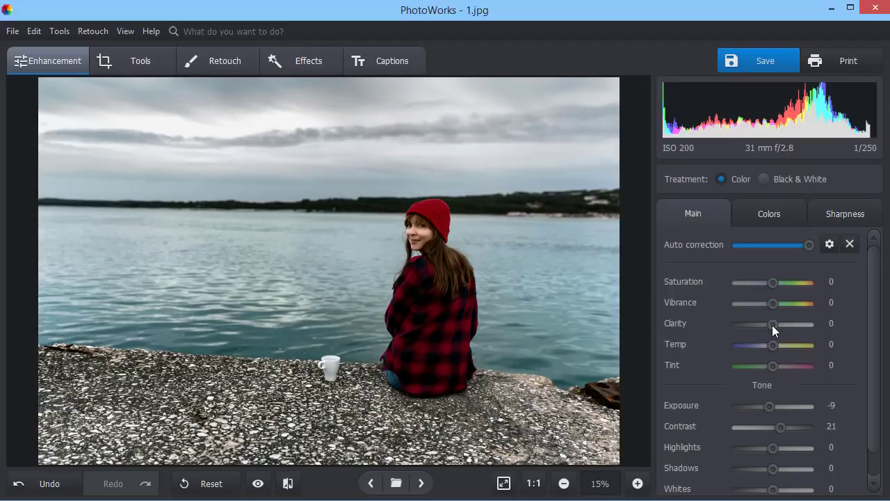
Step: Raise Clarity to 19 and Tint to 10, then compare with the original
drag(773, 325, 779, 325)
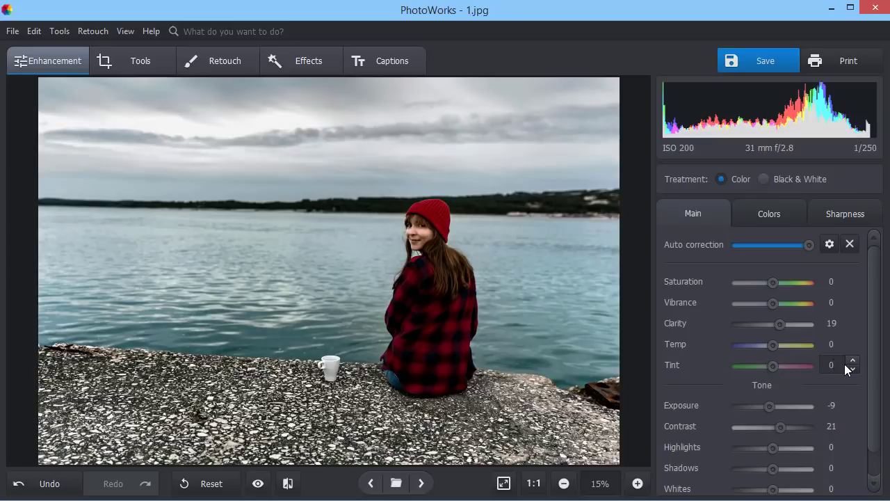
click(850, 360)
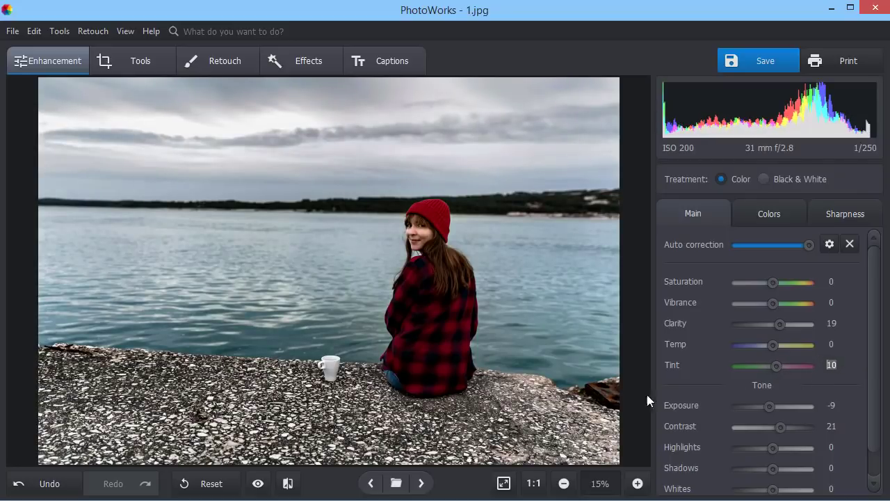
click(259, 483)
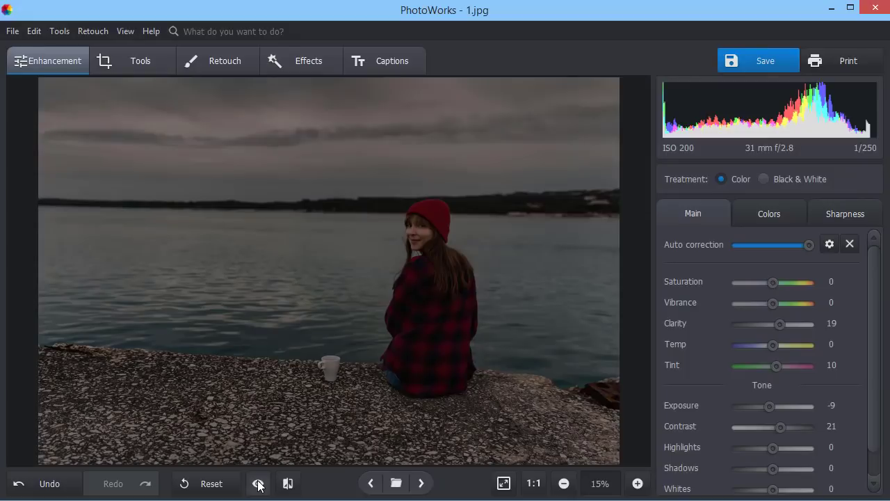
click(259, 483)
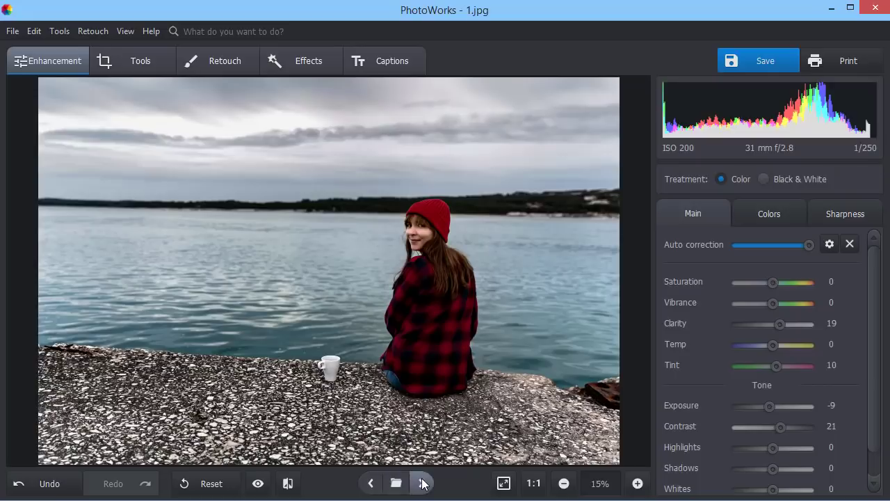
Step: Move to the tiger photo and auto-correct it without Exposure correction
click(422, 483)
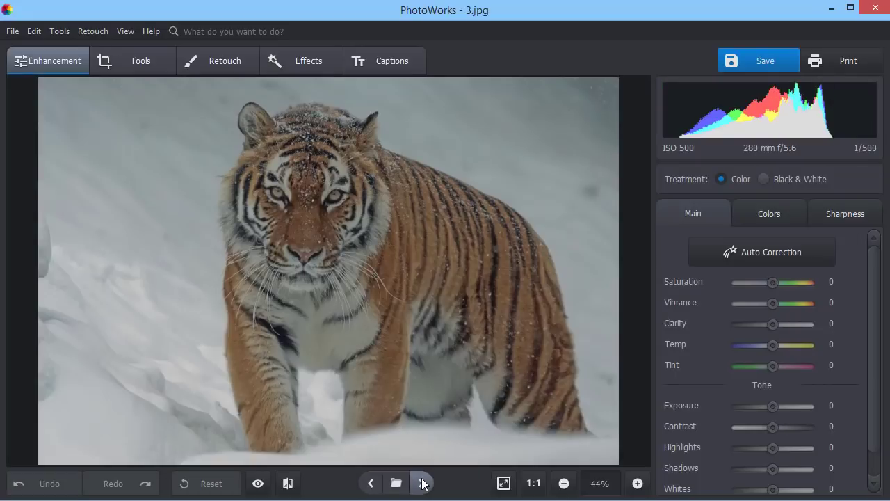
click(765, 256)
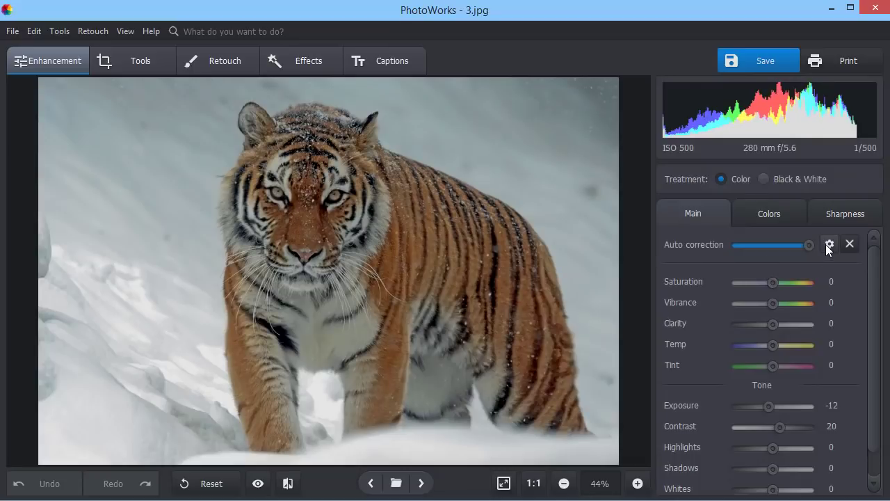
click(828, 244)
click(697, 295)
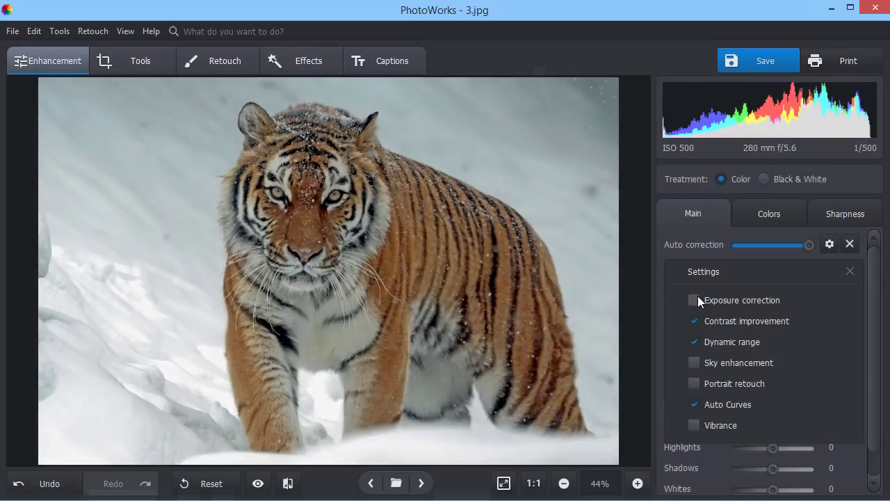
click(850, 272)
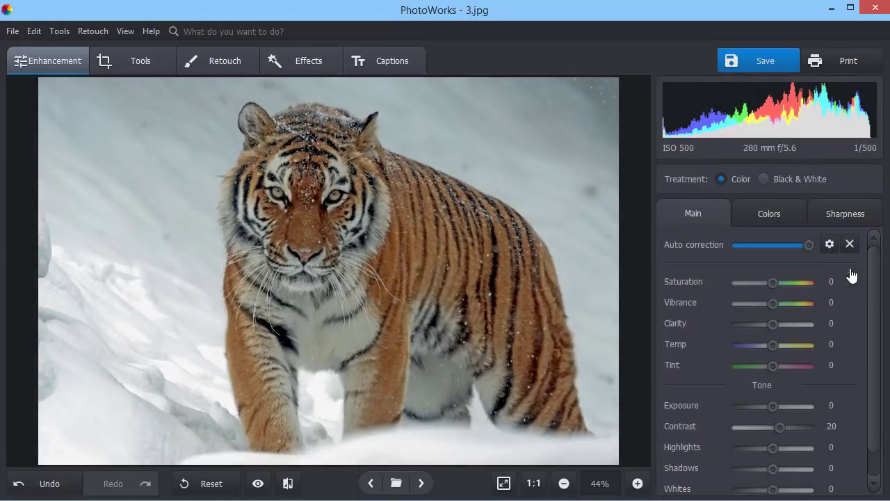
Step: Set Contrast to 44 and Saturation to 17, checking against the original tiger
drag(783, 425, 787, 426)
drag(771, 281, 778, 283)
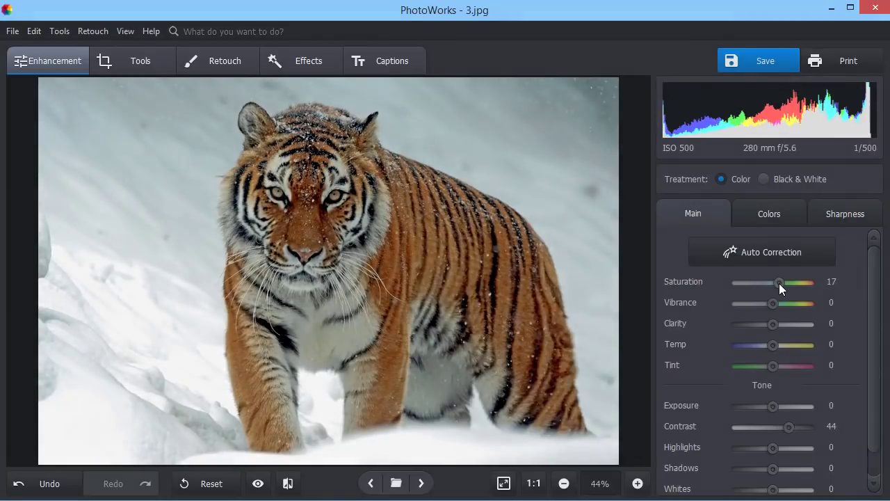
click(257, 483)
click(257, 483)
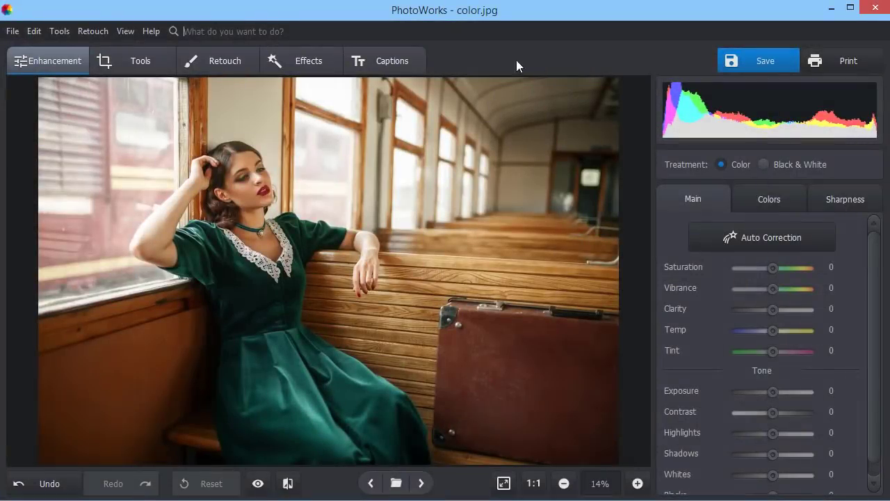
Step: Use Change colors to shift the Greens and Aquas hues to 70, then compare with the original
text(color)
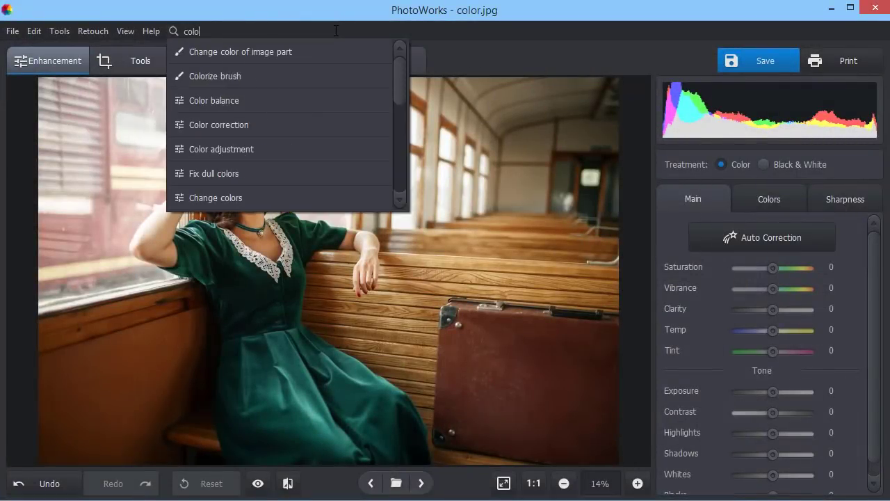
click(273, 191)
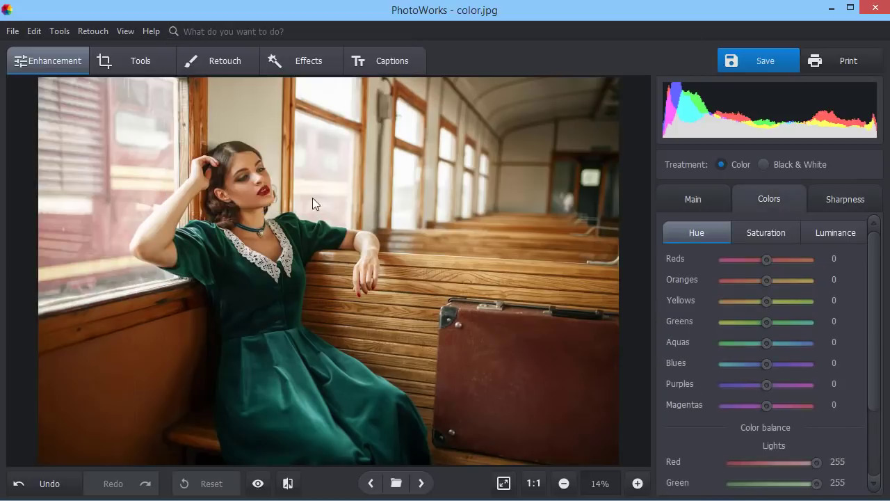
drag(761, 342, 851, 330)
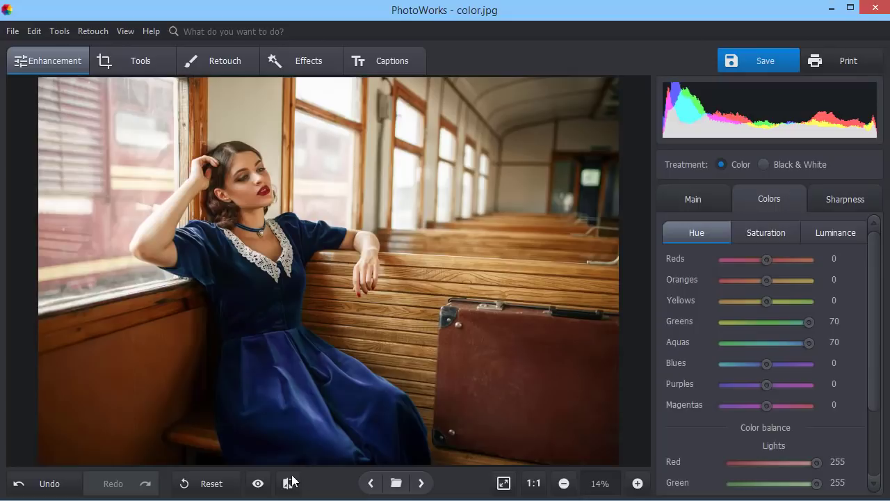
click(259, 484)
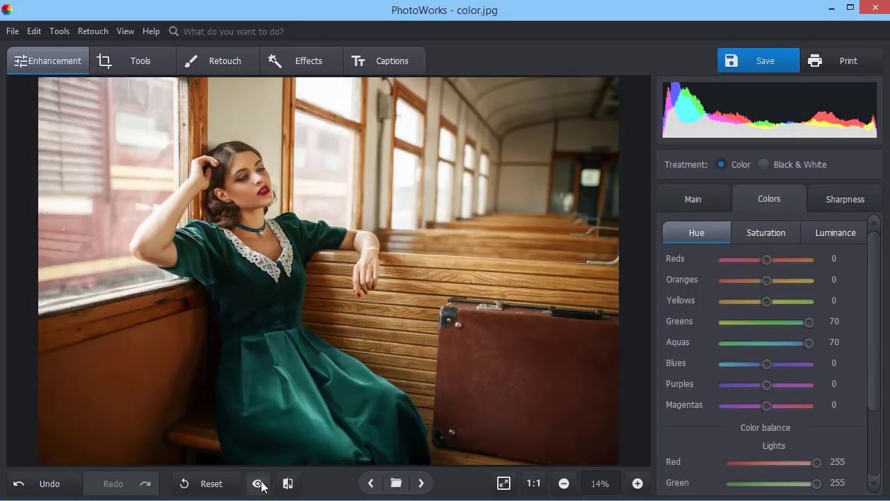
click(259, 484)
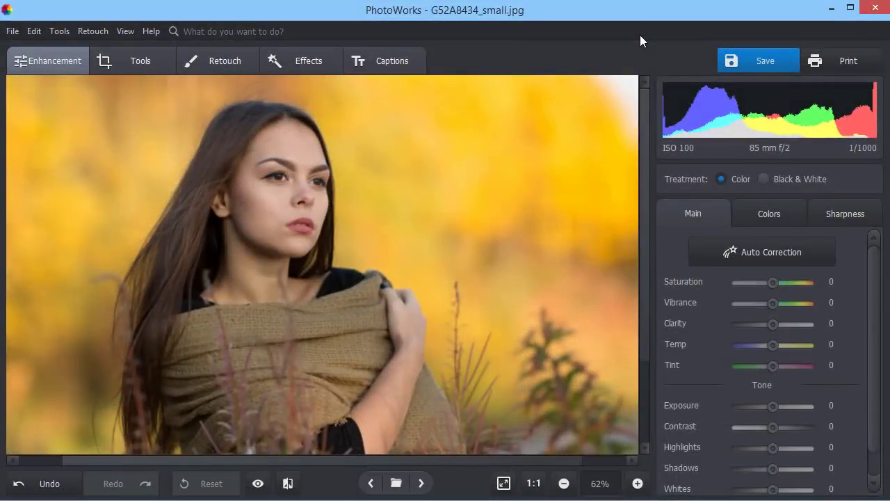
Step: Give G52A8434_small.jpg Sharpen Amount 120 and Radius 3, then show before/after side by side
click(818, 213)
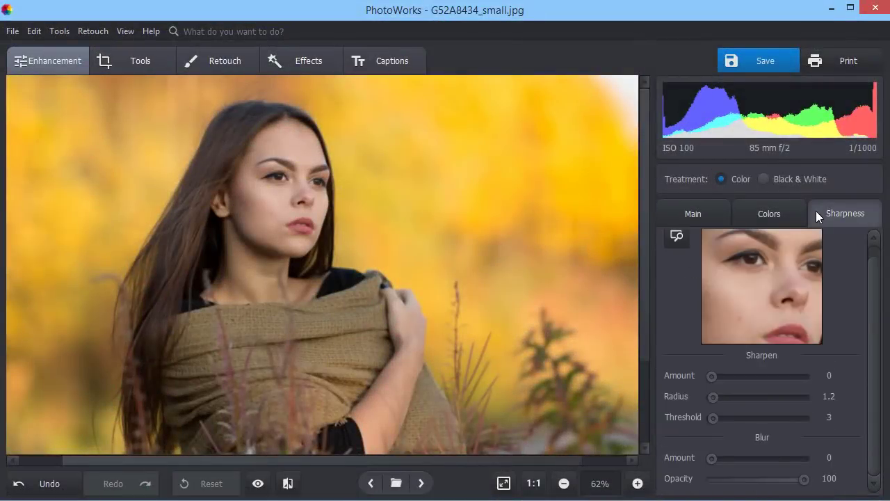
click(828, 375)
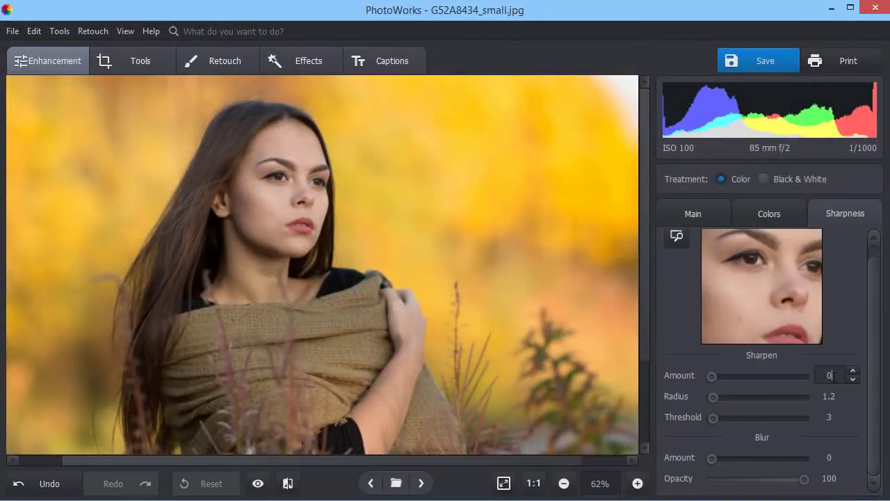
text(120)
click(819, 392)
double_click(818, 396)
text(3)
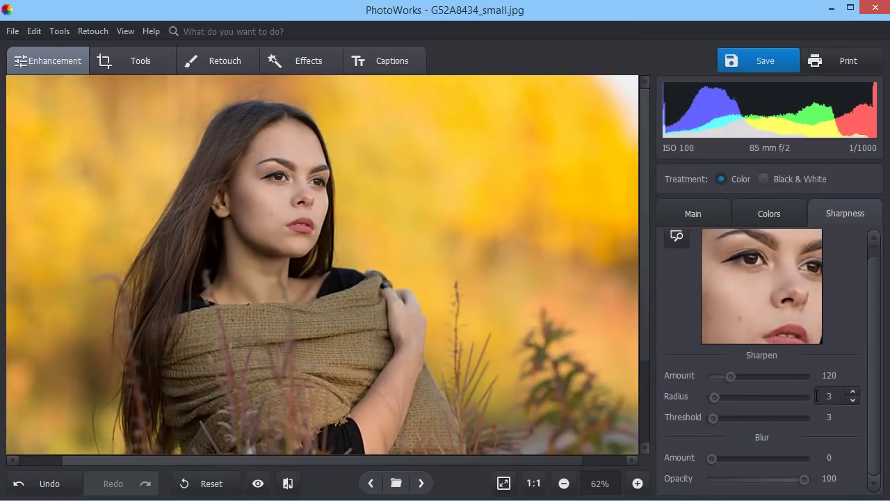
key(Return)
click(288, 484)
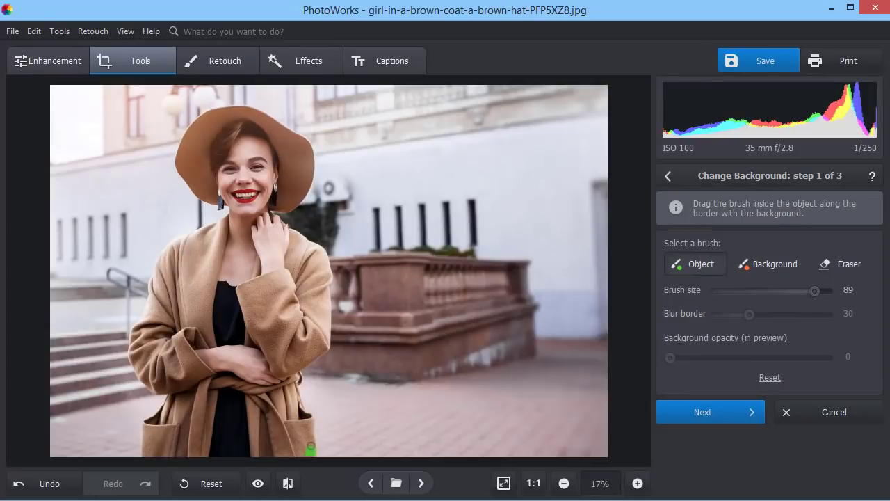
Step: Paint an Object stroke across the brown coat and a Background stroke along the street beside her
mouse_move(310, 451)
mouse_down()
mouse_move(295, 412)
mouse_move(298, 357)
mouse_move(326, 317)
mouse_move(324, 265)
mouse_move(266, 207)
mouse_move(300, 192)
mouse_move(298, 142)
mouse_move(250, 111)
mouse_move(190, 129)
mouse_move(183, 177)
mouse_move(229, 203)
mouse_move(216, 232)
mouse_move(176, 246)
mouse_move(142, 331)
mouse_move(144, 376)
mouse_move(170, 404)
mouse_move(149, 452)
mouse_up()
click(755, 266)
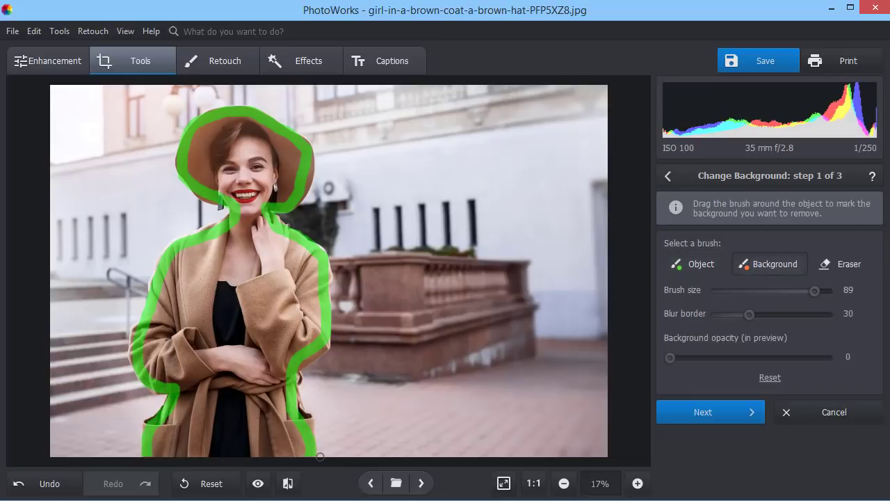
mouse_move(320, 456)
mouse_down()
mouse_move(314, 408)
mouse_move(341, 326)
mouse_move(333, 251)
mouse_move(306, 228)
mouse_move(318, 163)
mouse_move(279, 111)
mouse_move(217, 101)
mouse_move(167, 148)
mouse_move(204, 219)
mouse_move(167, 237)
mouse_move(139, 302)
mouse_move(123, 362)
mouse_move(144, 399)
mouse_move(136, 456)
mouse_up()
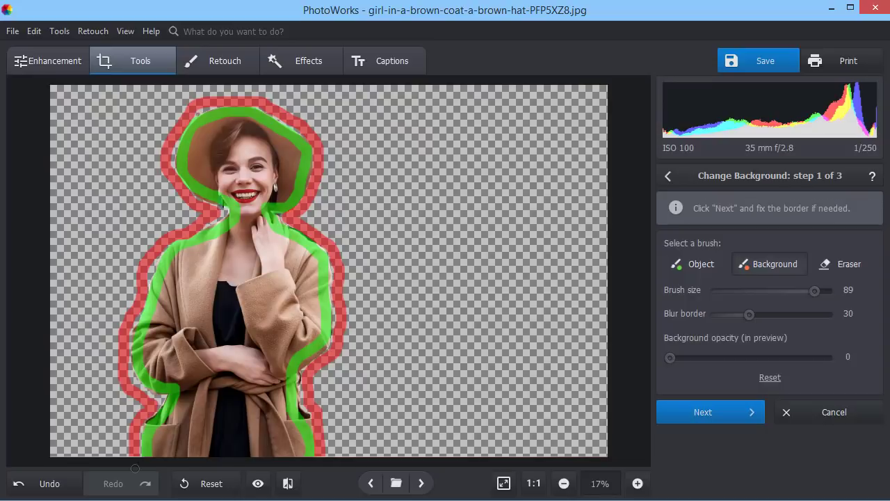
Step: In border correction, paint the dark patch by her right shoulder as background, then fit to window
click(696, 417)
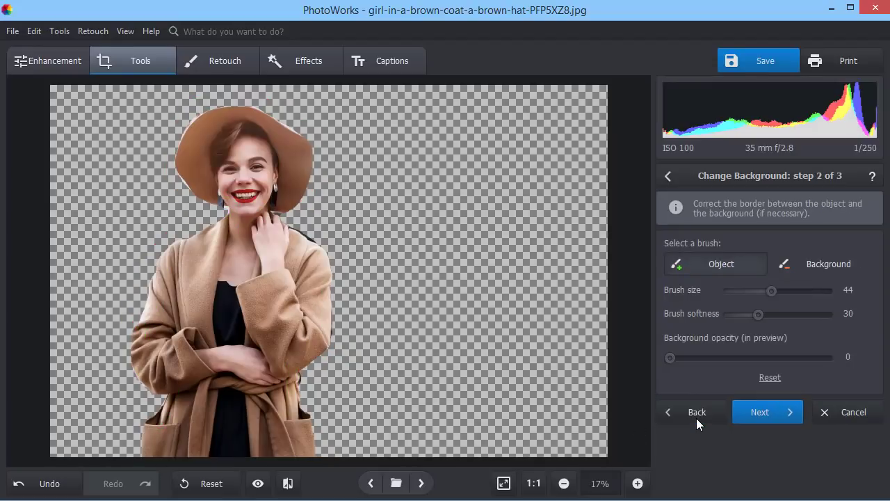
click(638, 483)
click(638, 483)
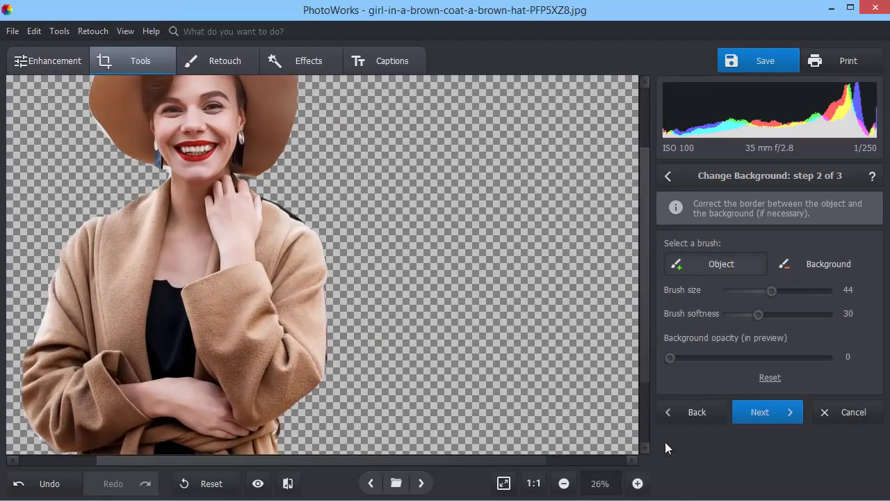
click(811, 266)
drag(275, 198, 297, 218)
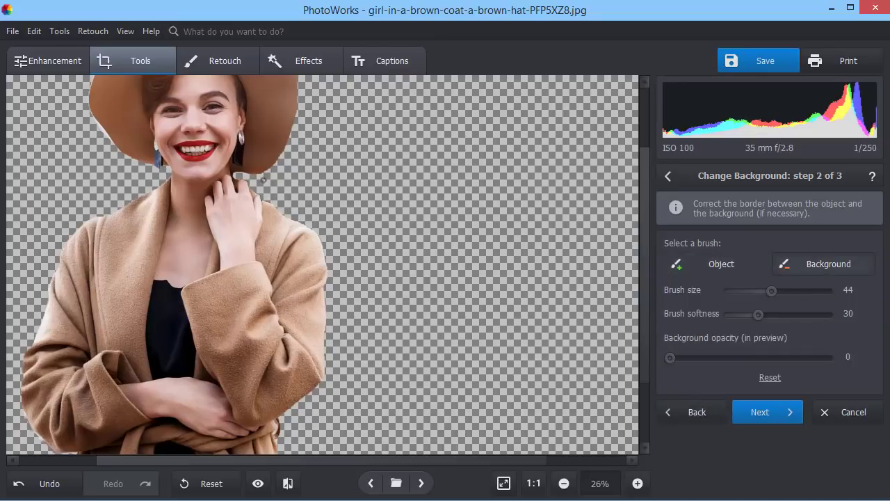
scroll(644, 258, up, 3)
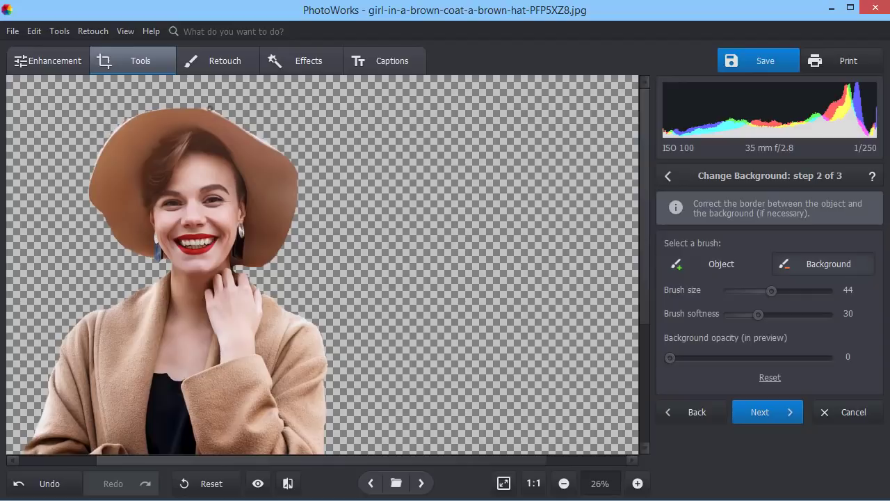
scroll(635, 430, down, 5)
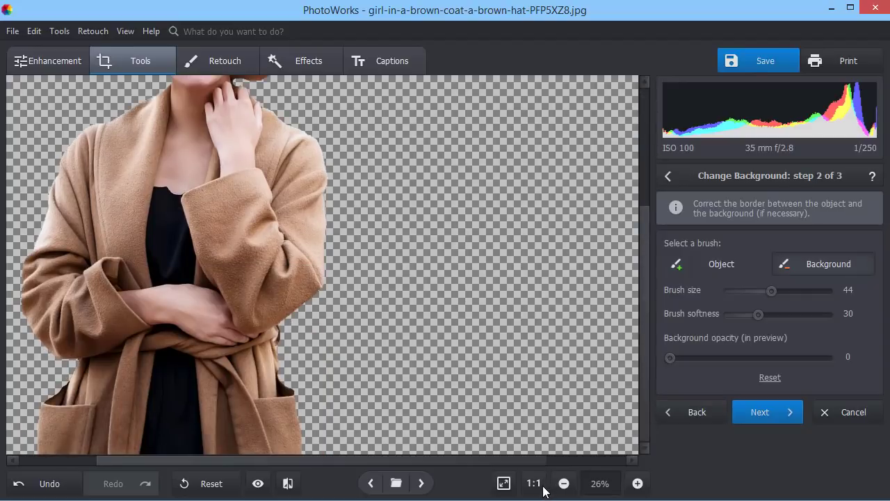
click(506, 488)
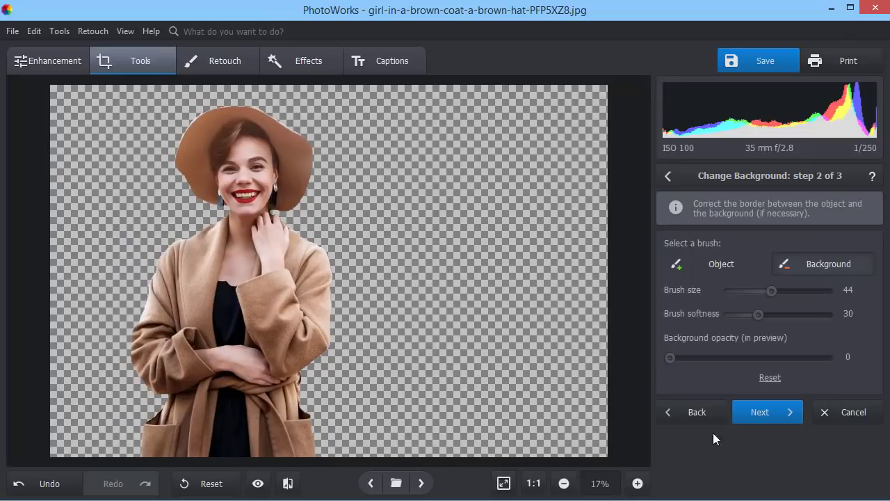
Step: Load the autumn park photo from disk as the new background
click(774, 412)
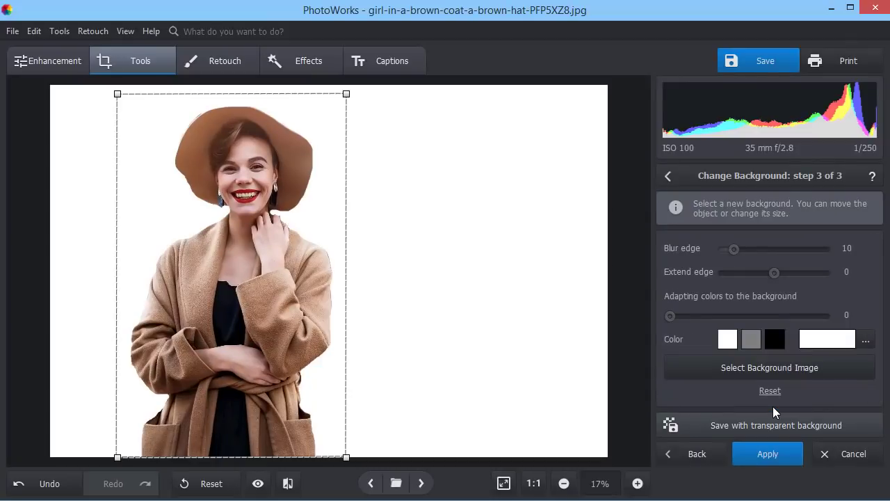
click(781, 367)
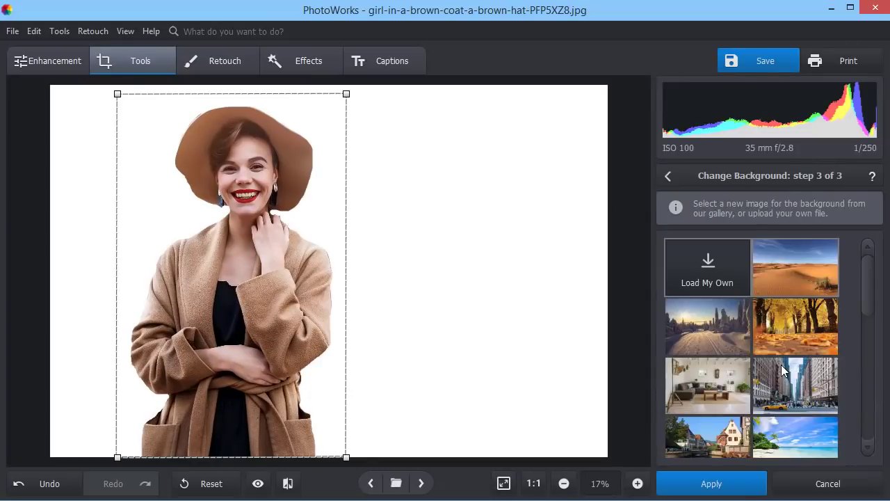
drag(865, 315, 856, 275)
click(716, 262)
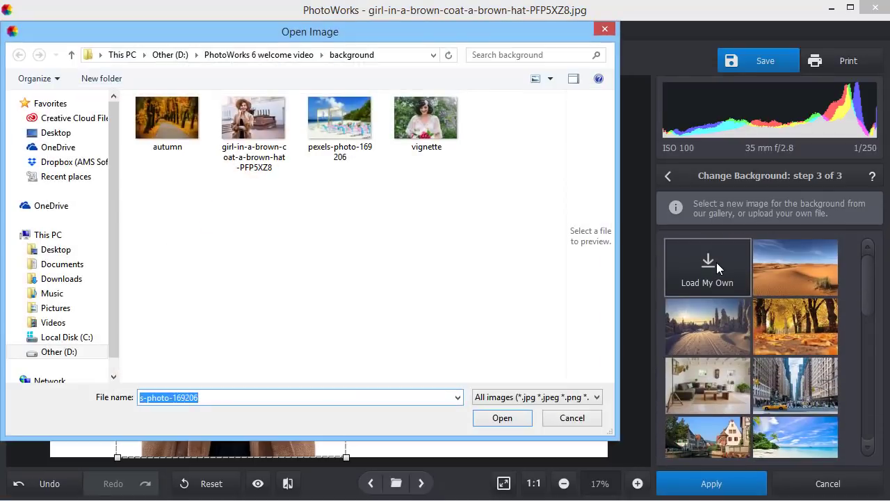
double_click(166, 121)
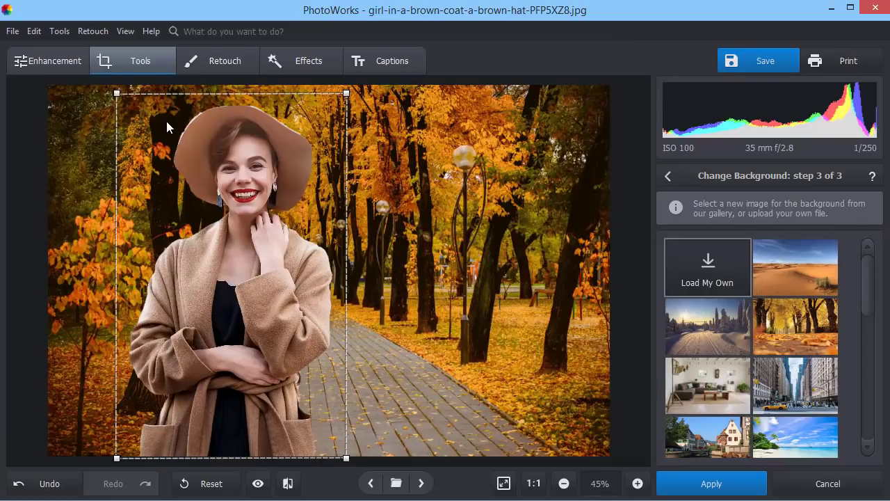
Step: Move the woman right, set Blur edge 17, Extend edge -11, Adapting colors 31, and apply
drag(250, 286, 342, 285)
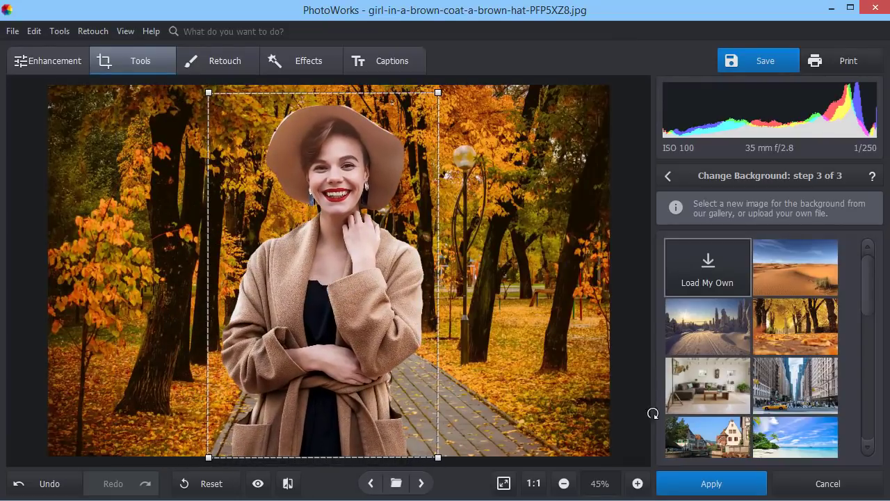
click(711, 482)
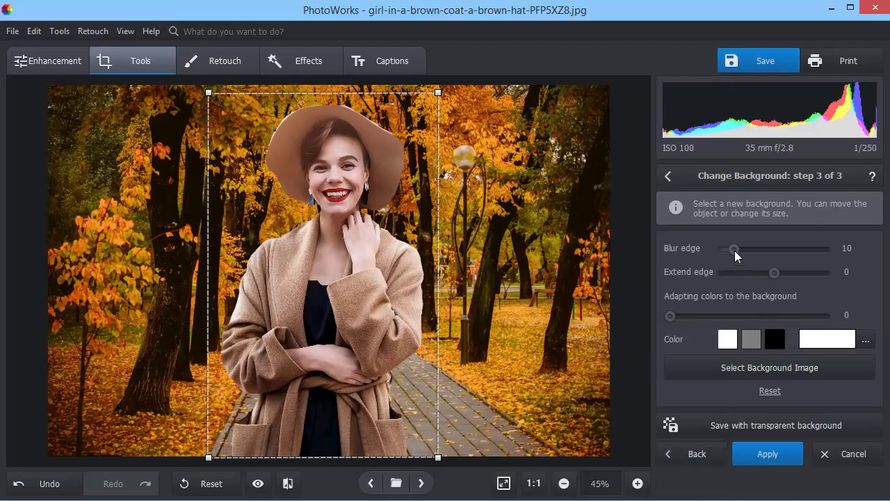
drag(735, 251, 767, 270)
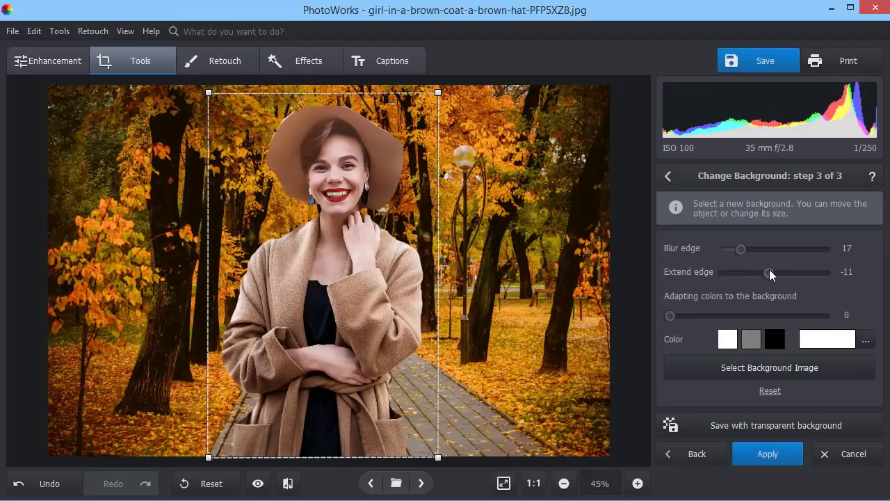
drag(670, 315, 718, 315)
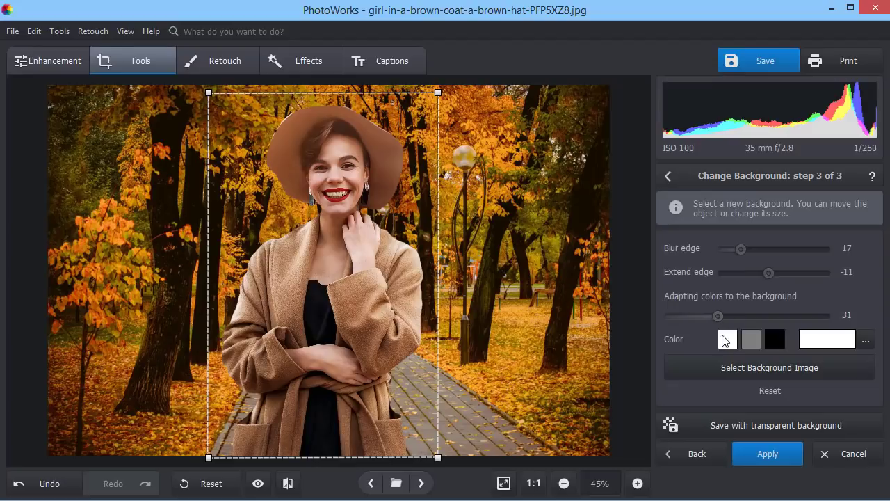
click(750, 449)
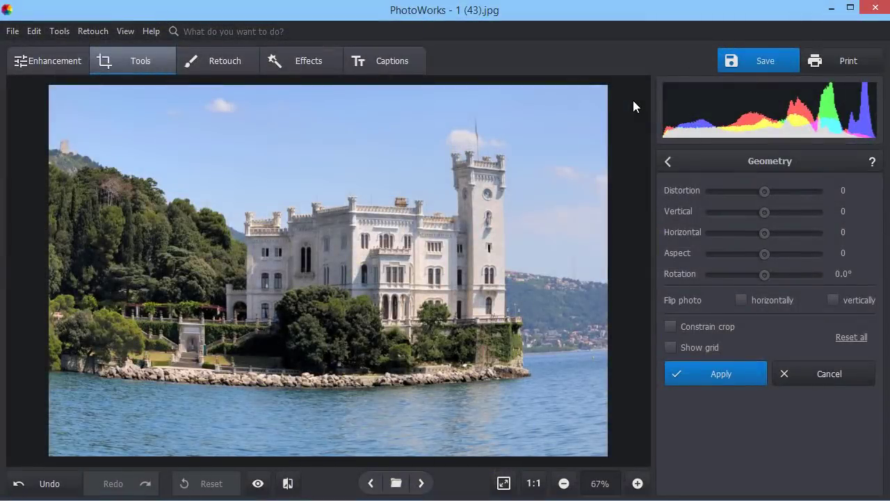
Step: With the grid shown, apply Distortion 72 to the castle photo and view the original
click(672, 349)
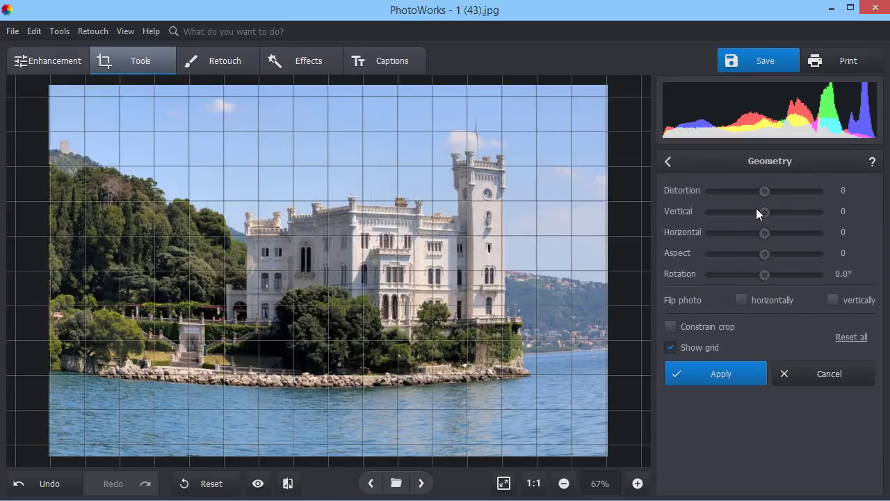
drag(764, 191, 802, 191)
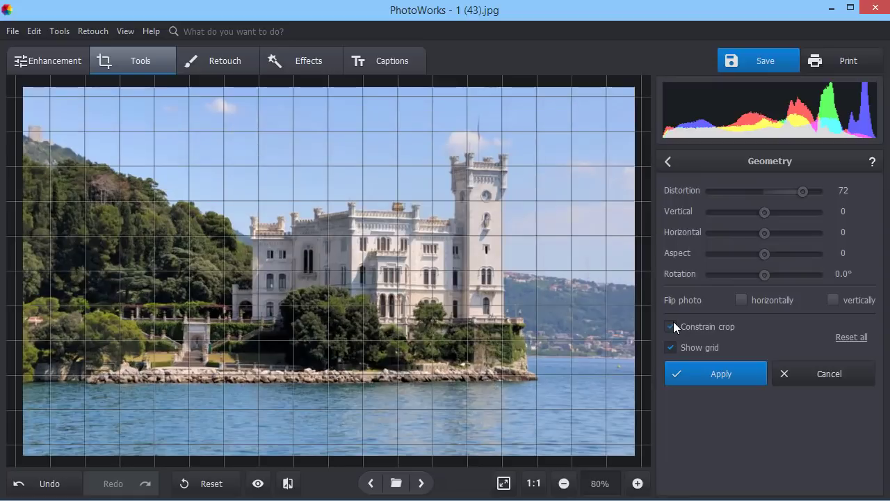
click(694, 372)
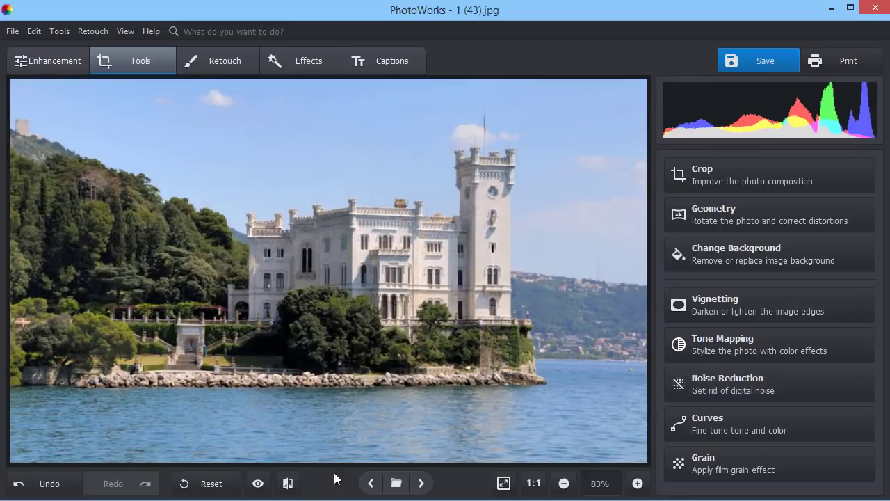
click(253, 485)
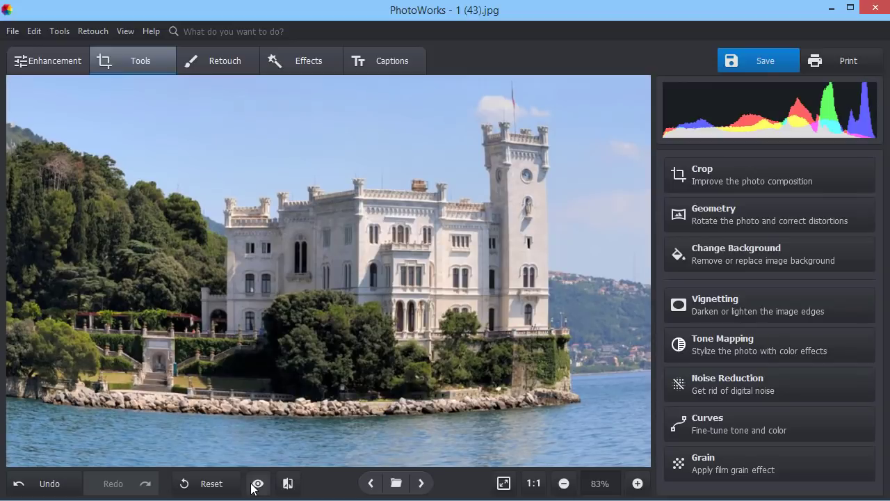
Step: Set the crop to free proportions and shrink the frame from its top-left corner
click(256, 485)
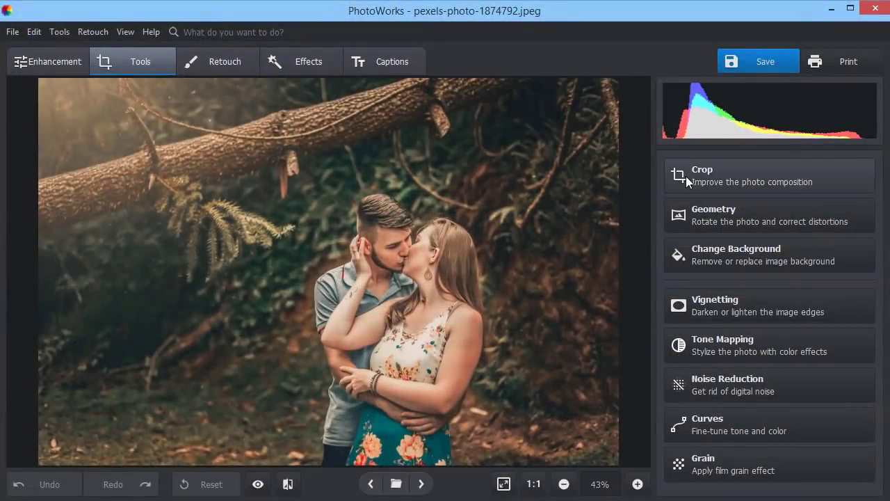
click(685, 176)
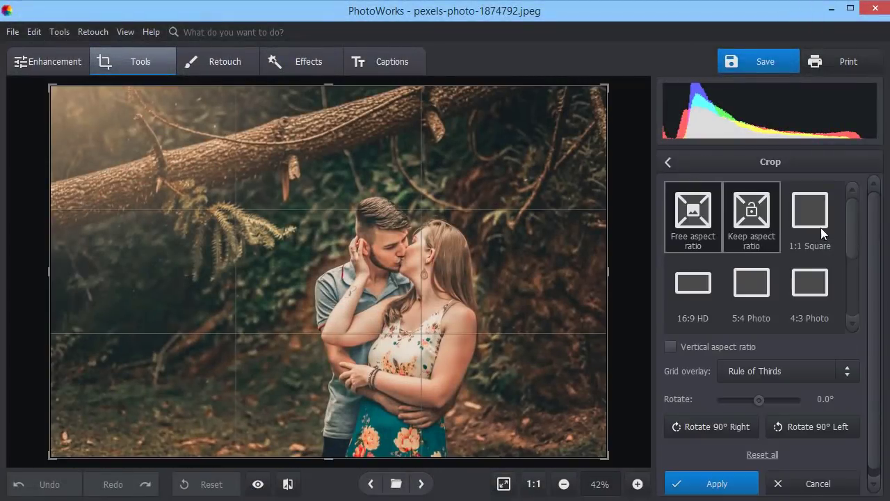
scroll(838, 229, down, 3)
click(749, 206)
click(801, 265)
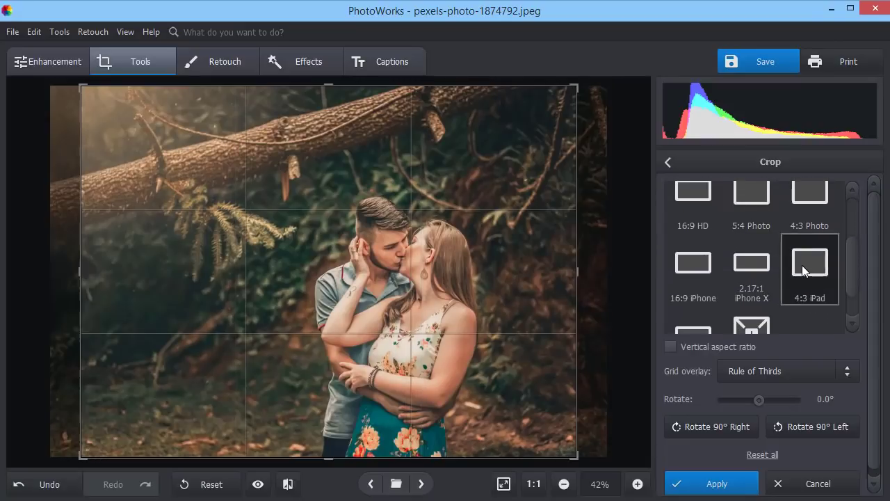
scroll(848, 276, up, 3)
click(698, 214)
drag(83, 88, 185, 162)
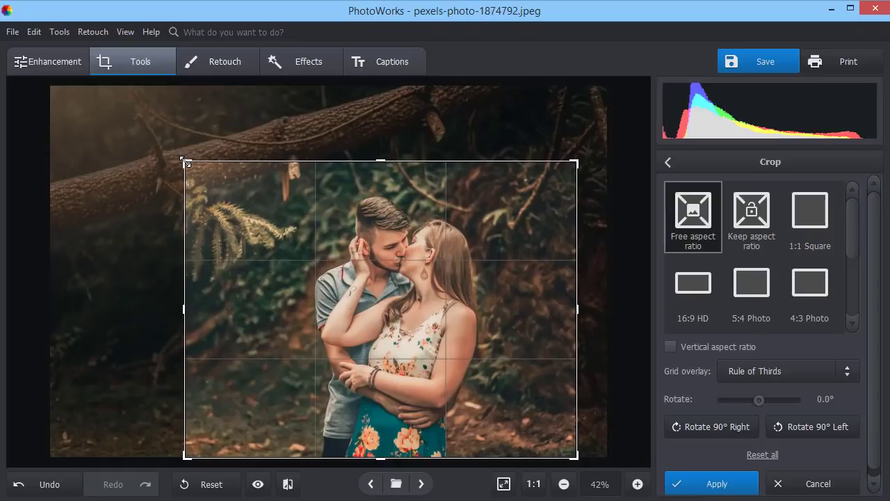
Step: Switch the overlay to Grid then Golden ratio, shift the frame right, and apply the crop
click(842, 373)
click(775, 255)
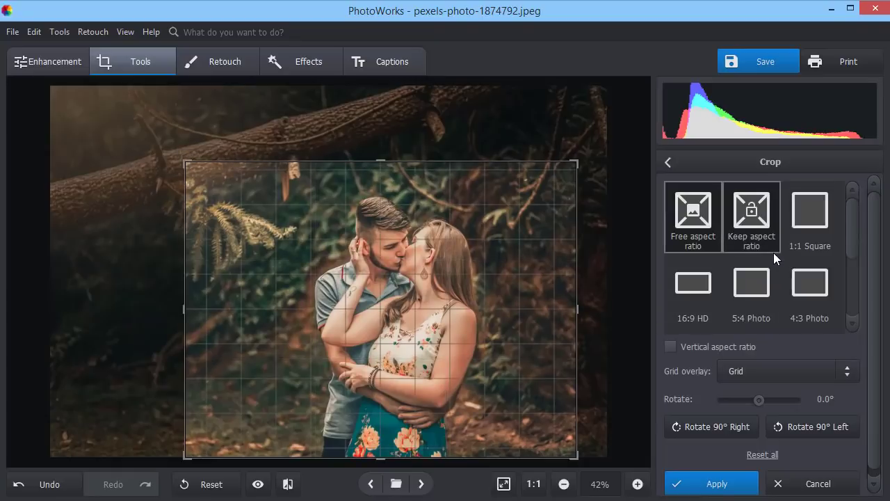
click(847, 371)
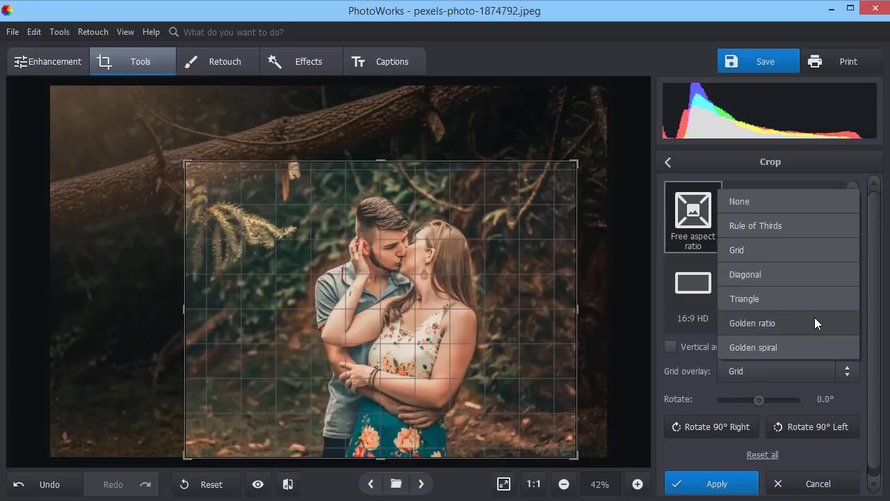
click(815, 317)
drag(431, 312, 457, 317)
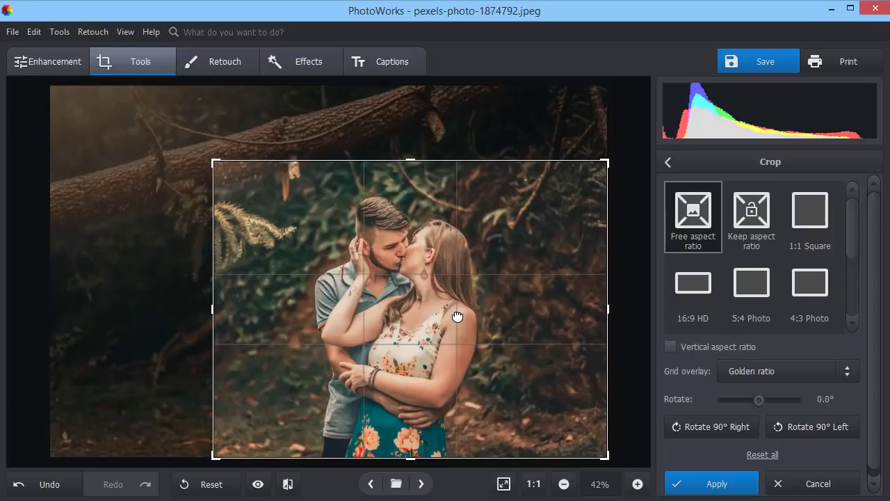
click(710, 490)
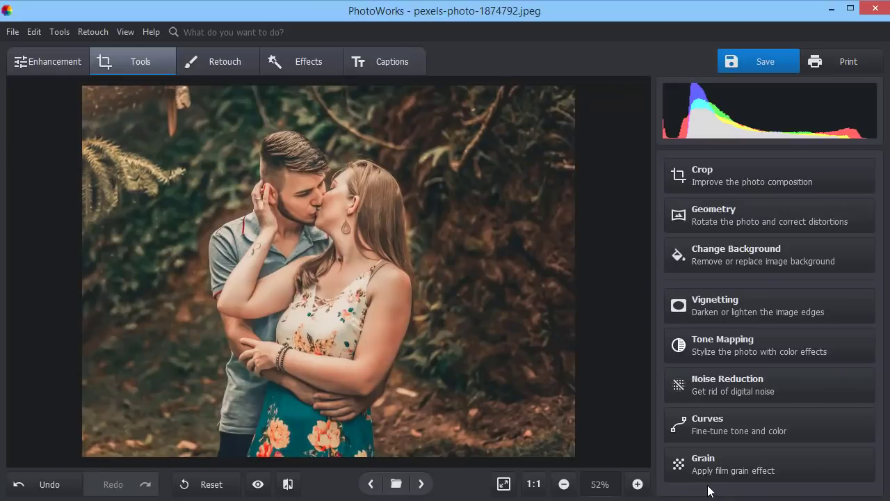
Step: Apply a vignette to the couple photo with Amount -64, Midpoint 58 and Feather 67
click(720, 306)
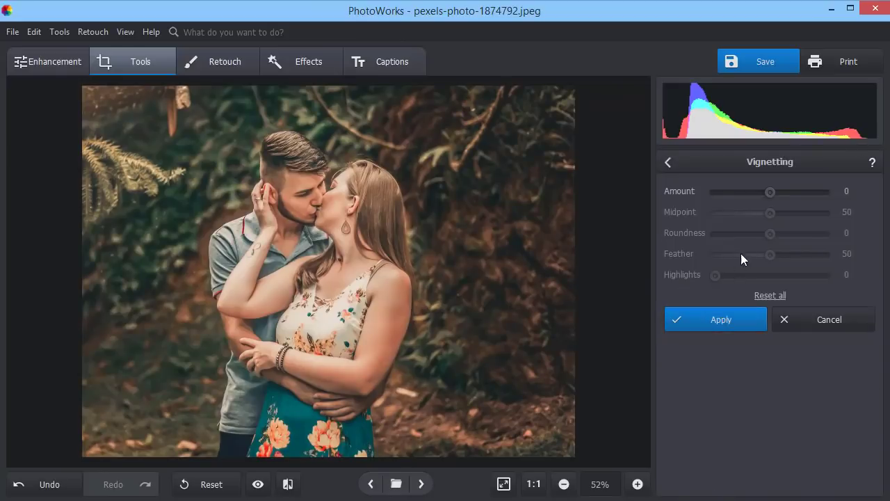
drag(761, 197, 737, 193)
drag(774, 217, 780, 212)
drag(771, 255, 787, 257)
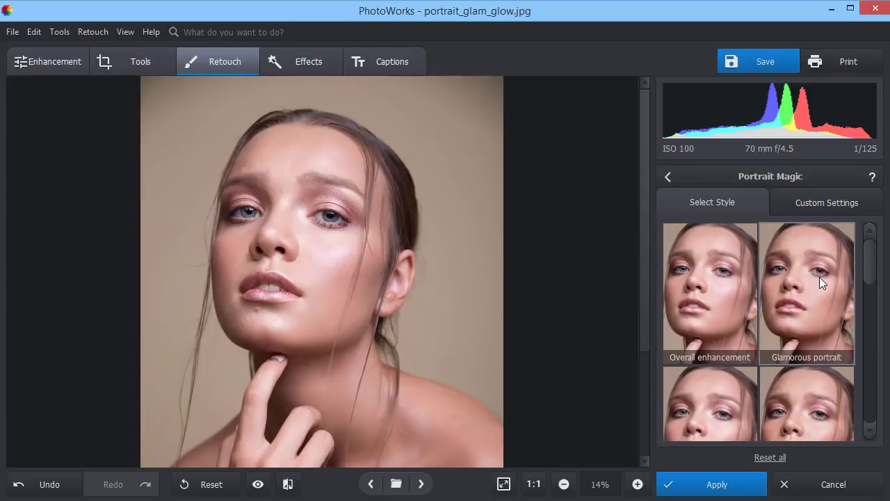
Step: Turn off automatic skin tone and pick a darker skin tone and lighting point
click(793, 201)
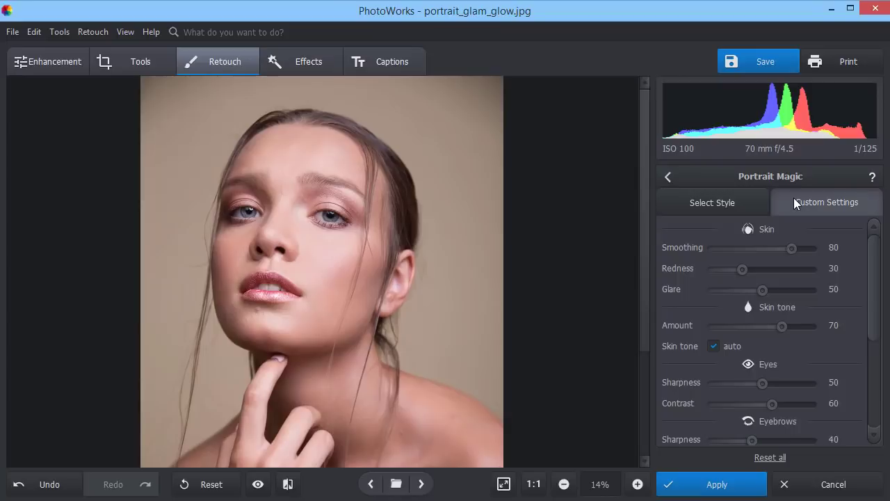
drag(873, 276, 871, 314)
click(712, 271)
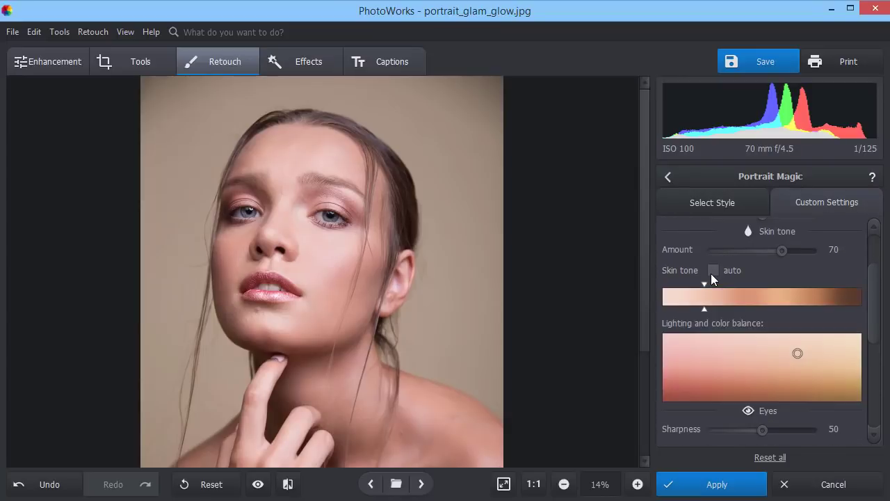
mouse_move(701, 300)
mouse_down()
mouse_move(707, 311)
mouse_move(861, 312)
mouse_move(718, 308)
mouse_up()
click(682, 366)
Step: Set the lips to Hue 11 and Luminance -53, then compare before and after
drag(875, 312, 866, 411)
drag(763, 358, 782, 359)
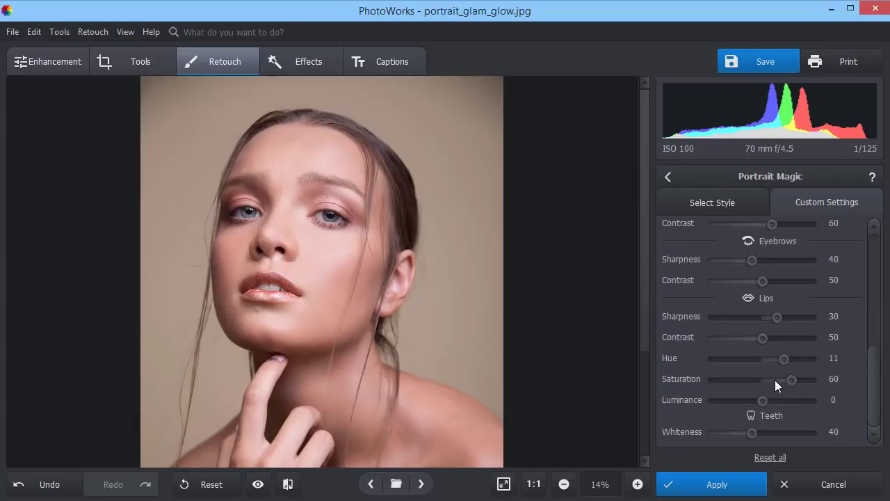
drag(762, 401, 734, 401)
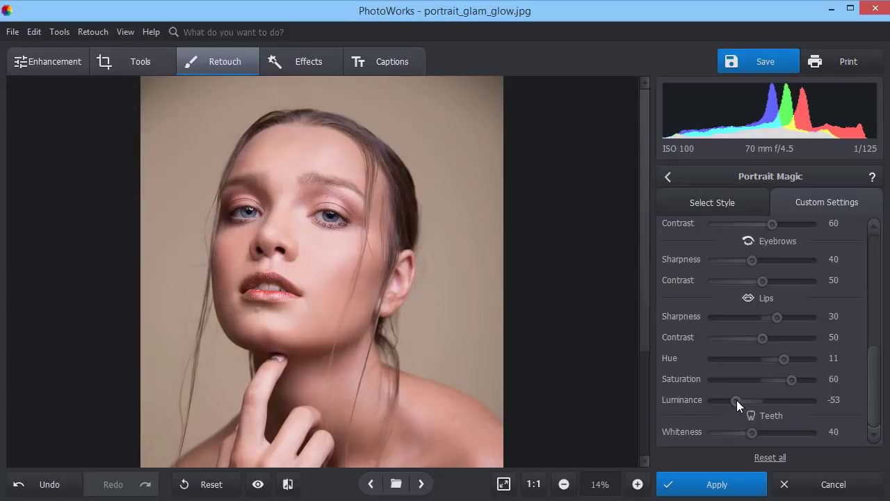
click(287, 483)
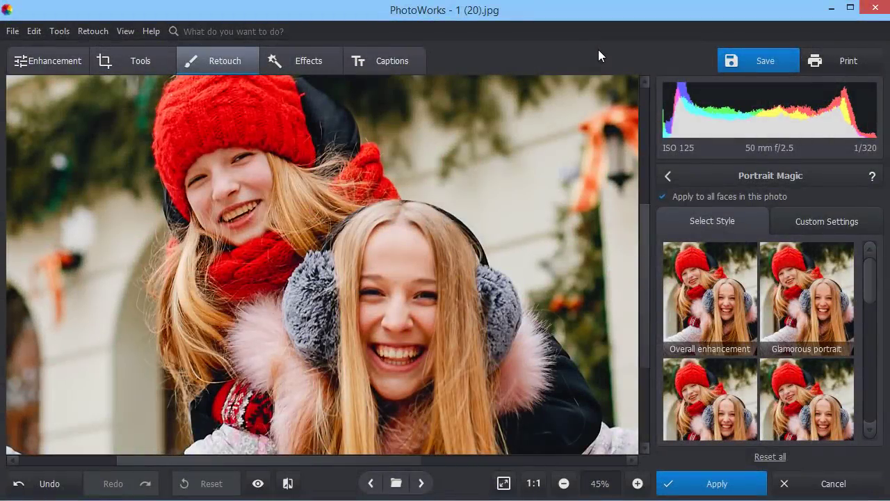
Step: Whiten only the red-hat girl's teeth to 53 and apply the change
click(696, 198)
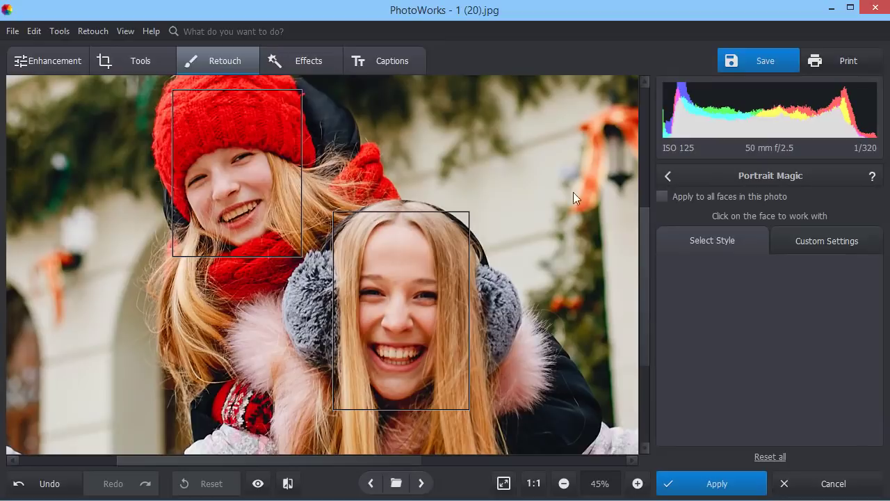
click(220, 154)
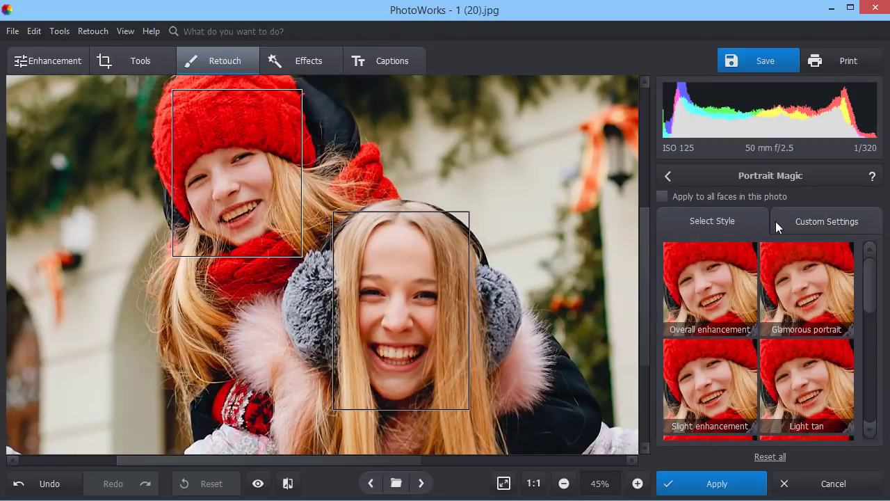
click(786, 220)
drag(882, 290, 874, 398)
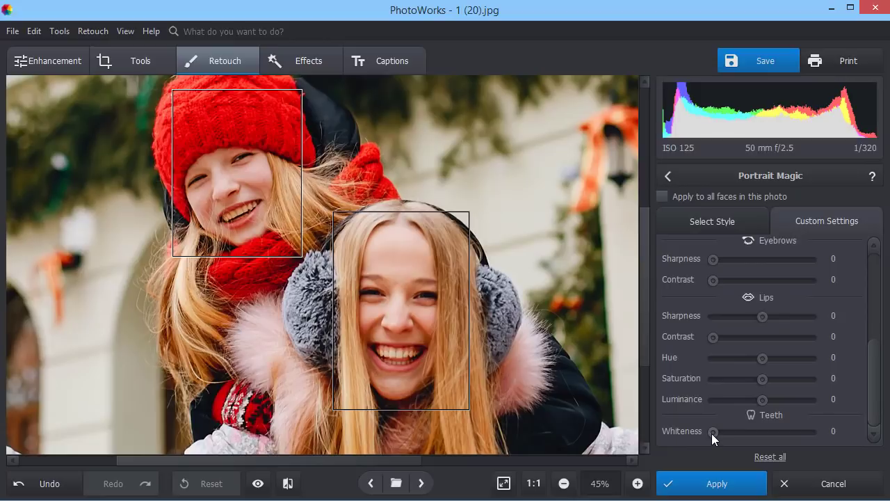
drag(711, 433, 787, 433)
click(720, 481)
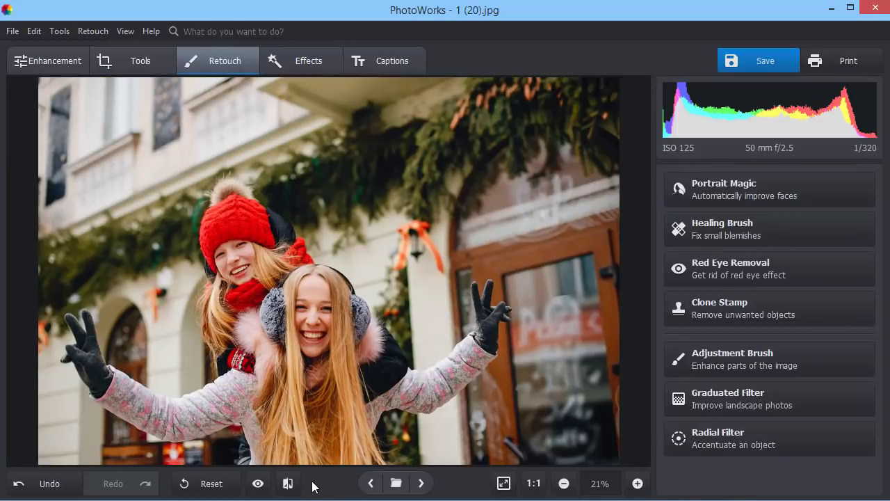
Step: Show the before/after comparison and zoom in on both panes
click(288, 483)
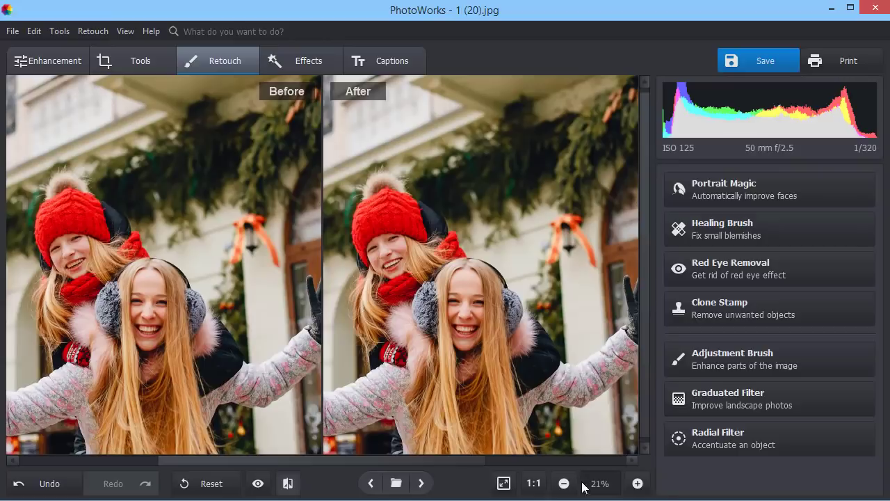
click(637, 482)
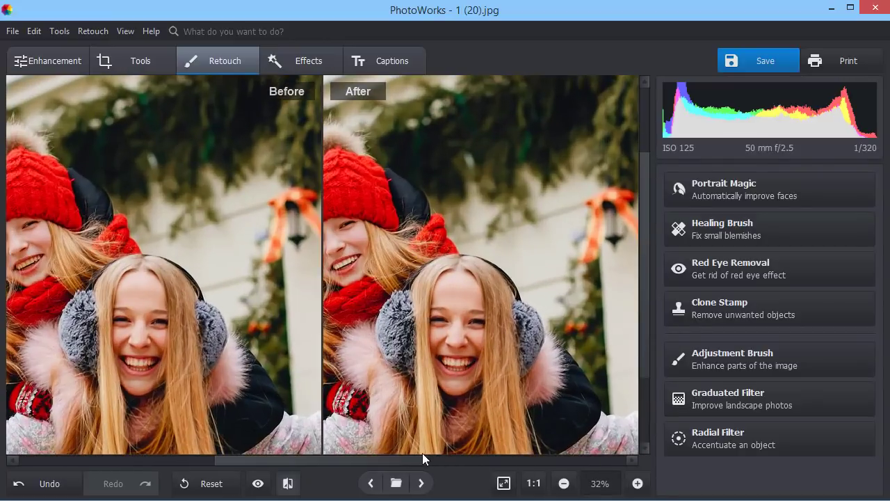
drag(398, 460, 356, 458)
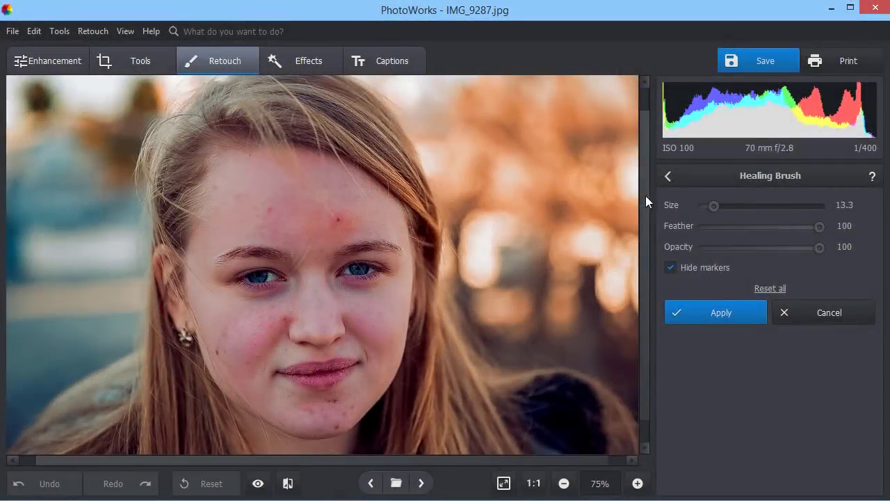
Step: Enlarge the healing brush slightly and heal the forehead, cheek and nose blemishes
drag(715, 206, 719, 205)
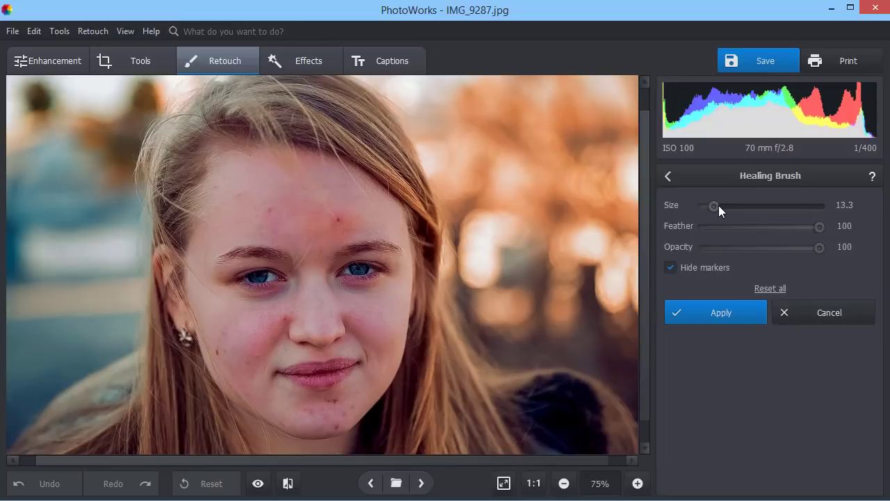
click(337, 217)
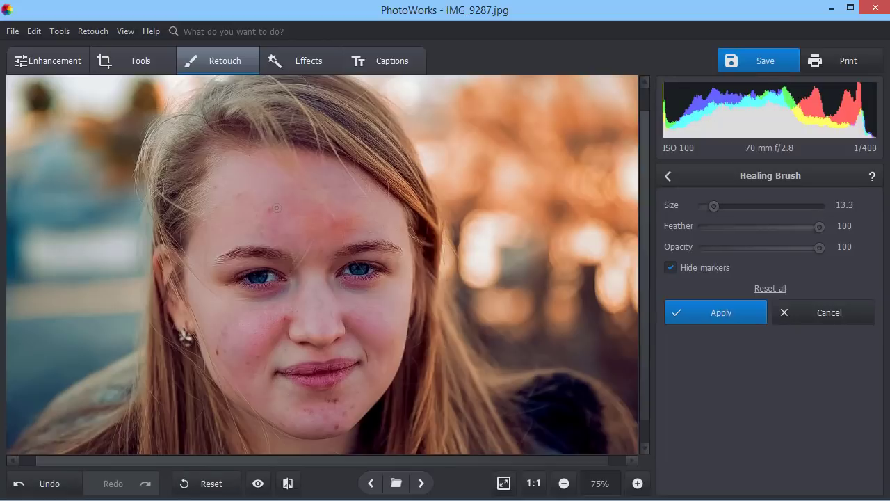
click(274, 207)
click(217, 353)
click(222, 337)
click(284, 317)
Step: Undo the nose dab, heal the chin spots and a last forehead spot, then view the original
key(ctrl+z)
click(333, 426)
click(303, 406)
click(234, 200)
click(270, 479)
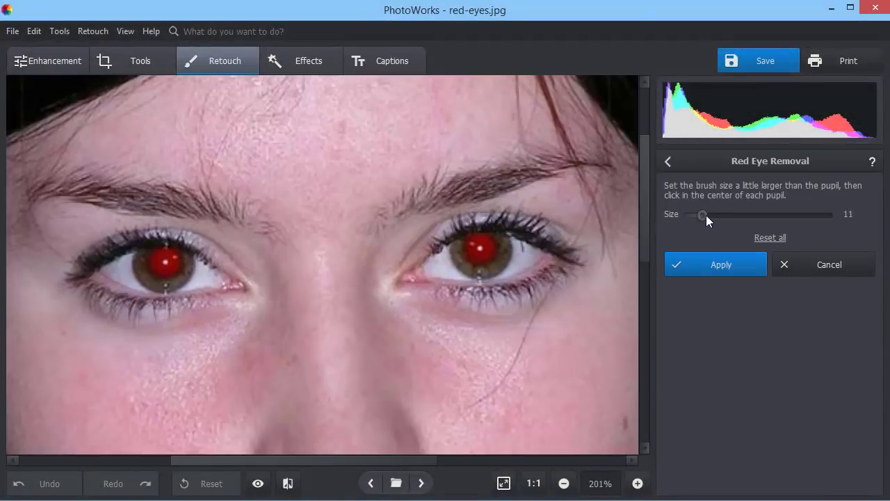
Step: Fix both red pupils with a Size 14 brush, apply, and compare with the original
scroll(706, 214, down, 4)
drag(711, 211, 712, 210)
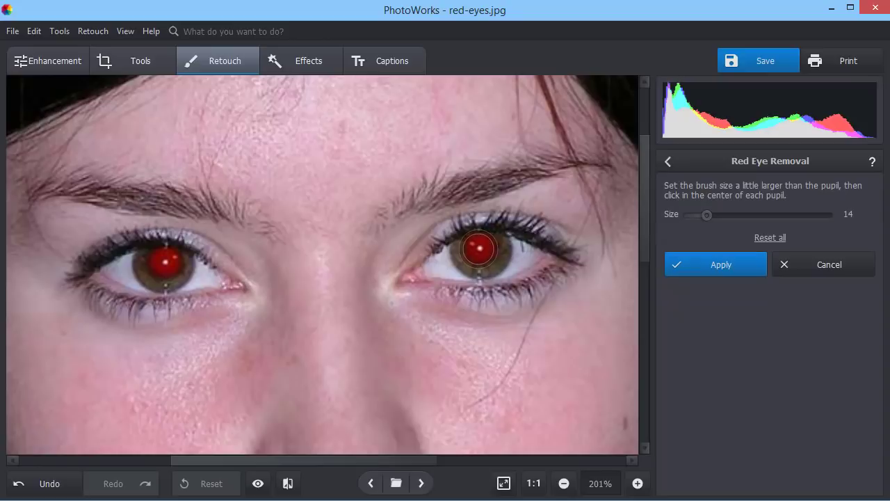
click(479, 248)
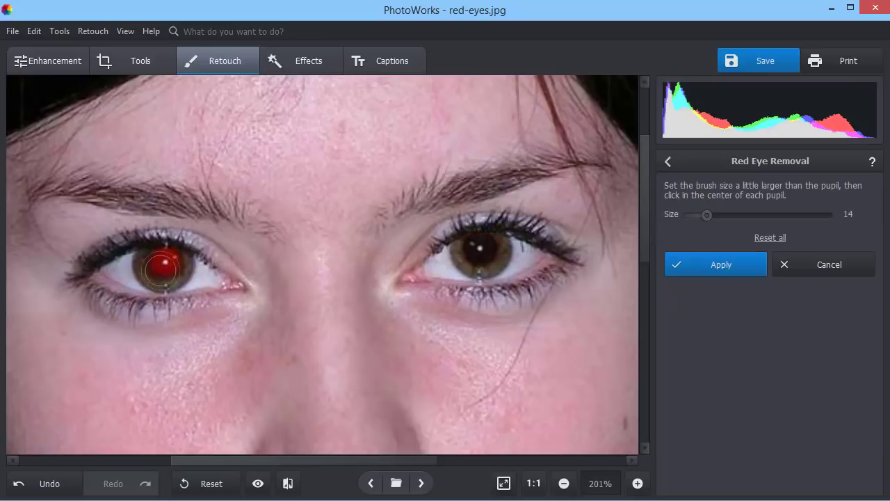
click(164, 263)
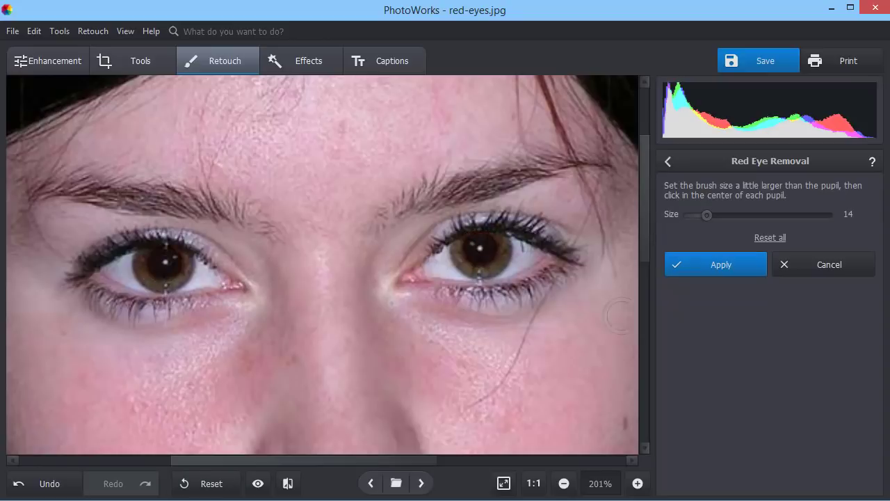
click(714, 271)
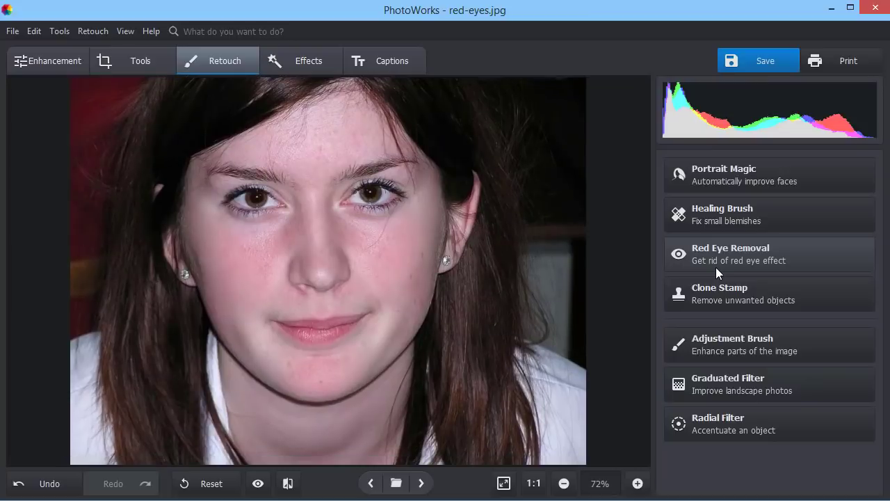
click(258, 485)
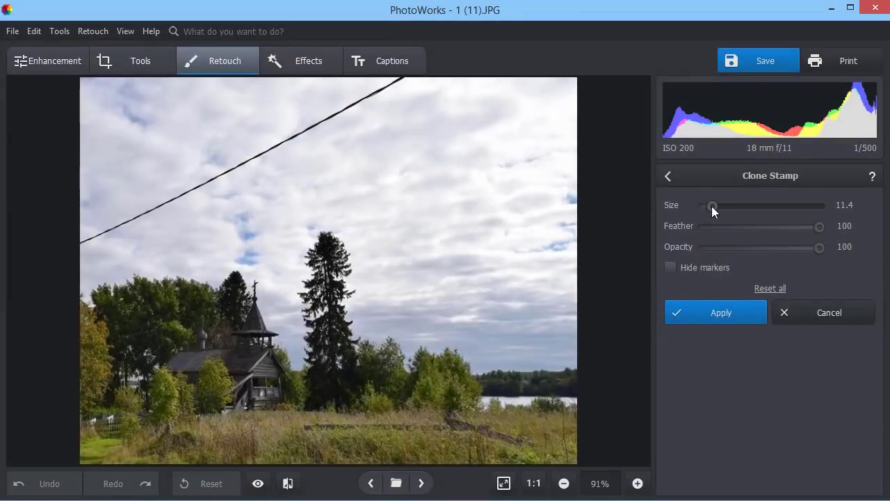
Step: Clone out the power line with a 14.2 brush, apply, and compare with the original
drag(712, 206, 720, 205)
drag(401, 80, 78, 242)
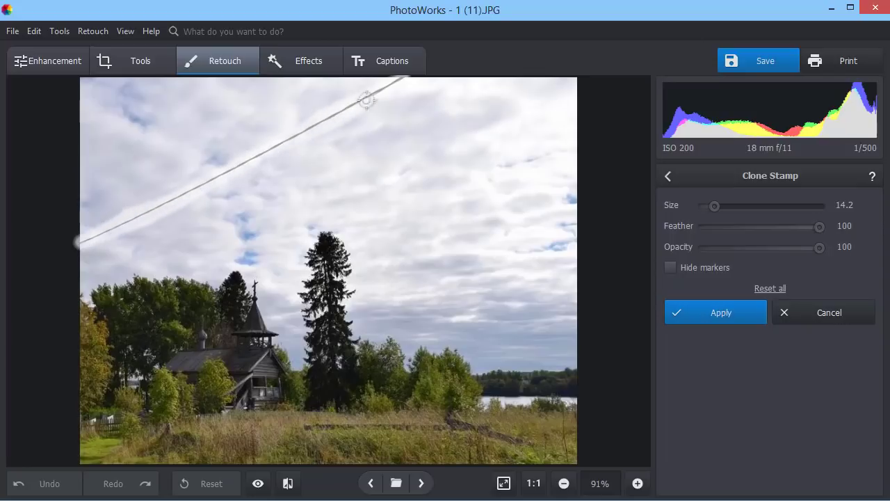
drag(373, 95, 397, 84)
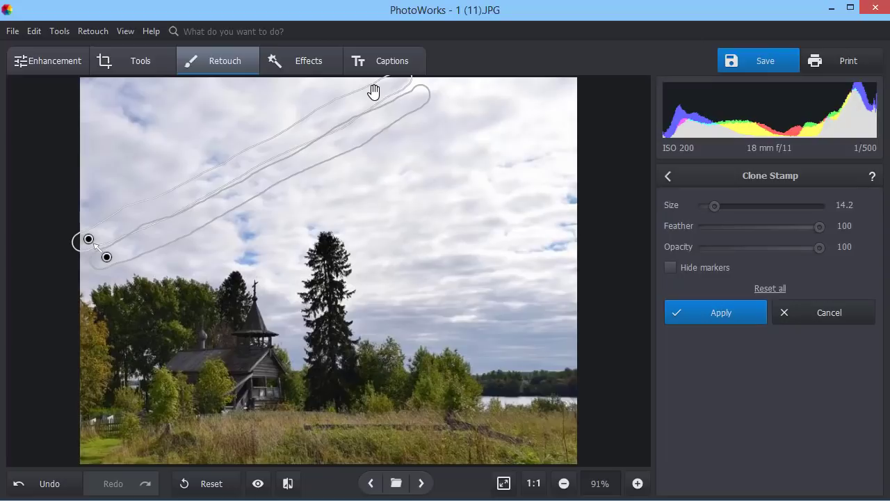
click(711, 320)
click(257, 487)
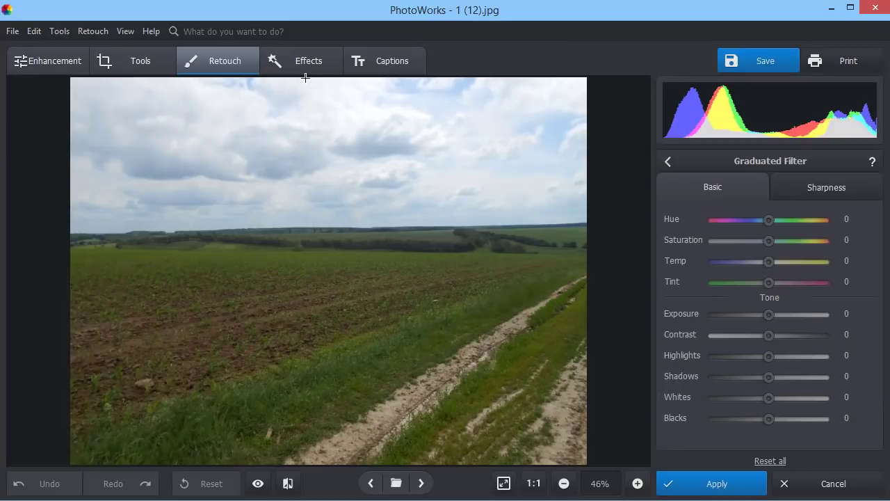
Step: Drag a graduated filter over the sky with Highlights and Whites at -100, apply, and compare
drag(311, 77, 311, 225)
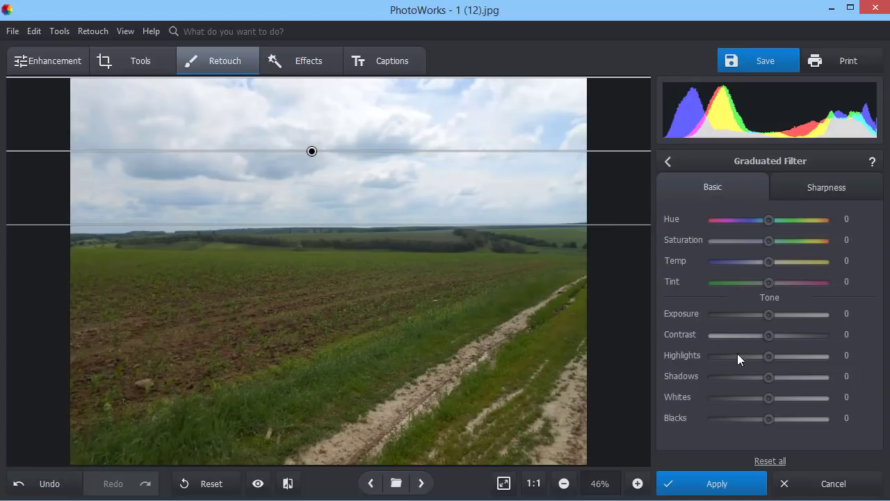
drag(768, 355, 683, 354)
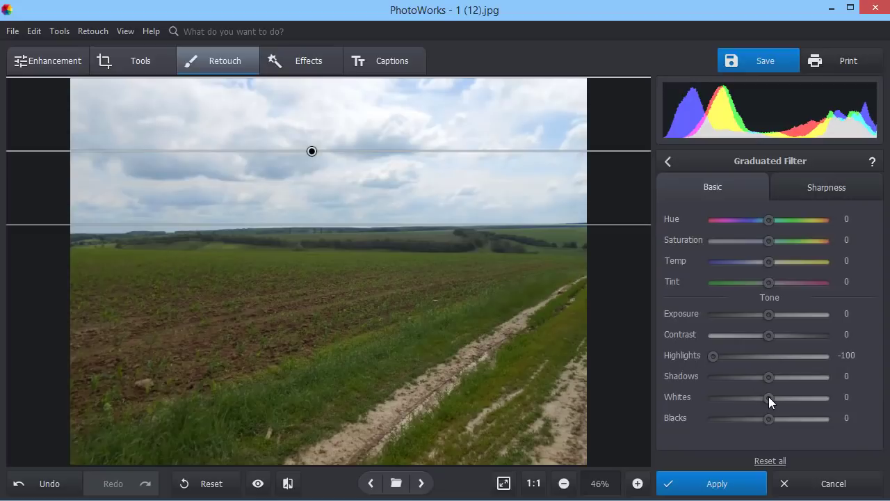
drag(768, 396, 692, 399)
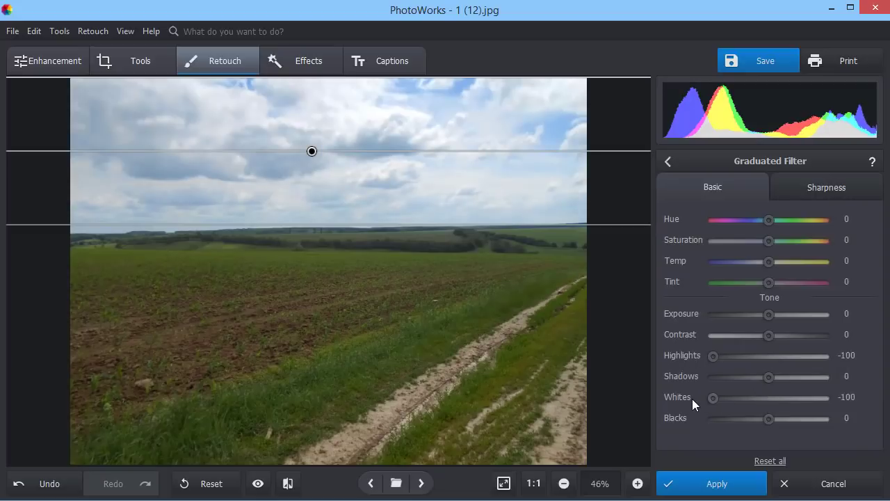
click(712, 483)
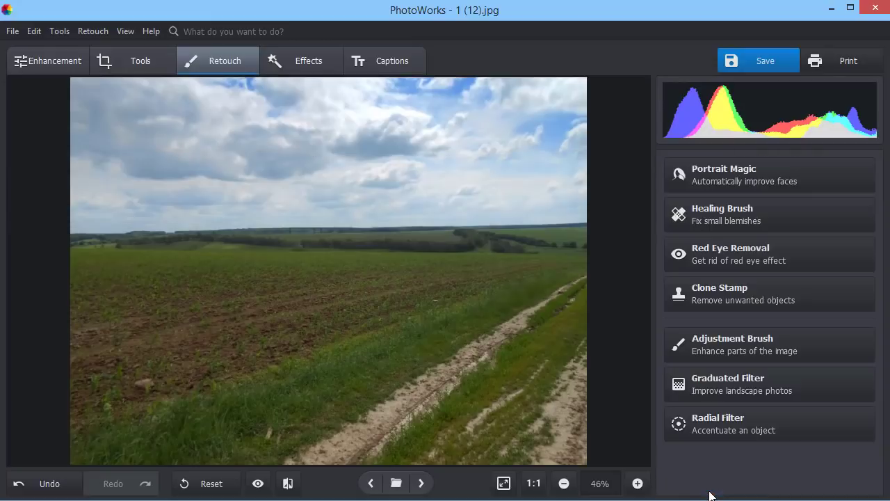
click(258, 486)
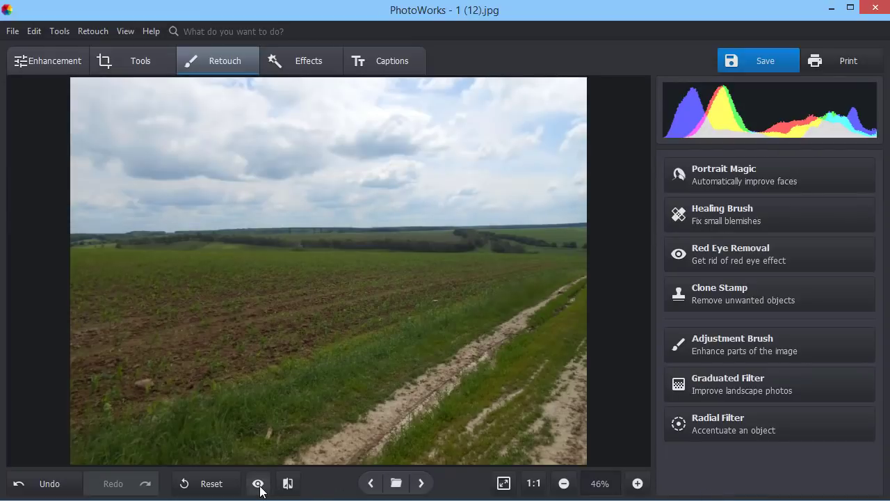
click(258, 485)
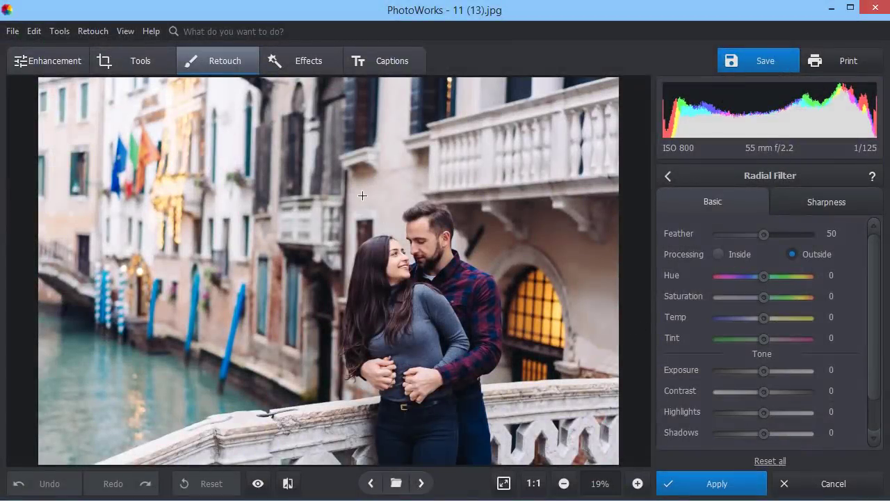
Step: Draw an ellipse around the couple, set outside Exposure to -30, apply, and compare
drag(382, 210, 455, 369)
drag(411, 246, 472, 381)
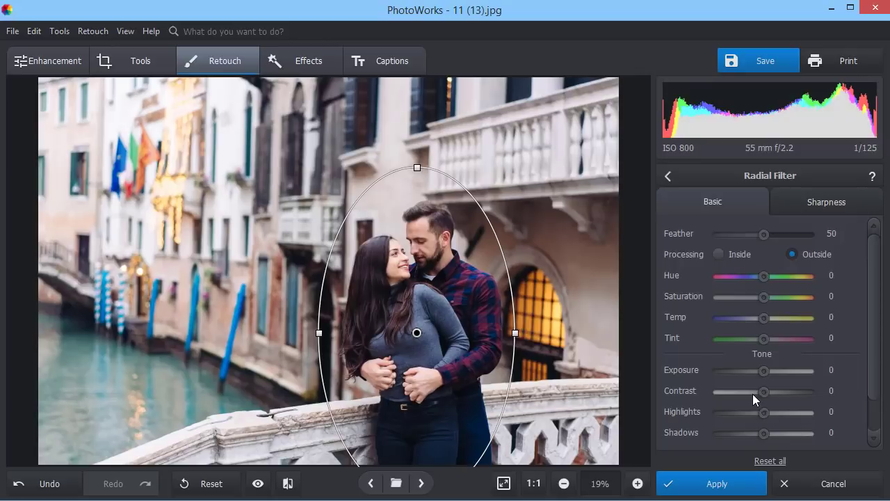
drag(750, 370, 750, 369)
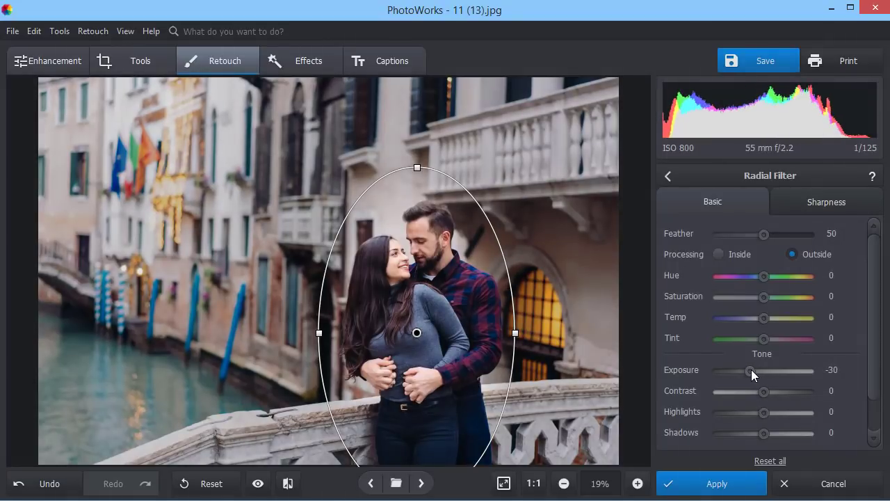
click(676, 483)
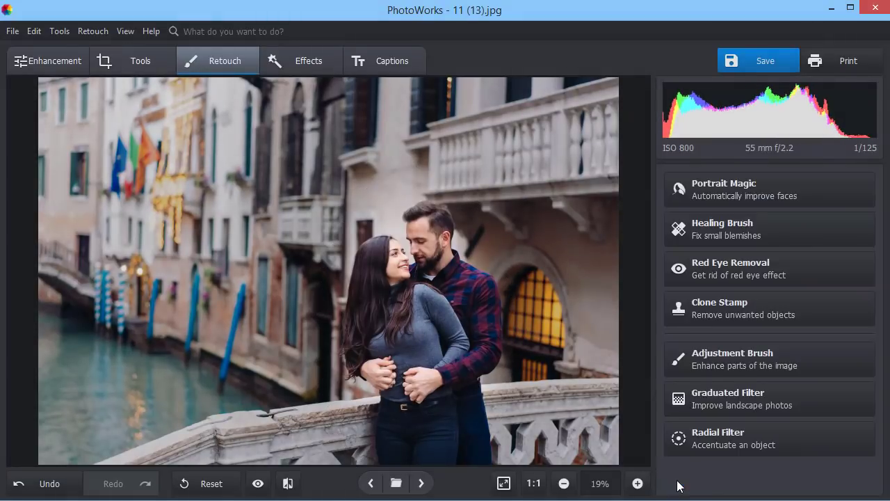
click(258, 484)
click(258, 484)
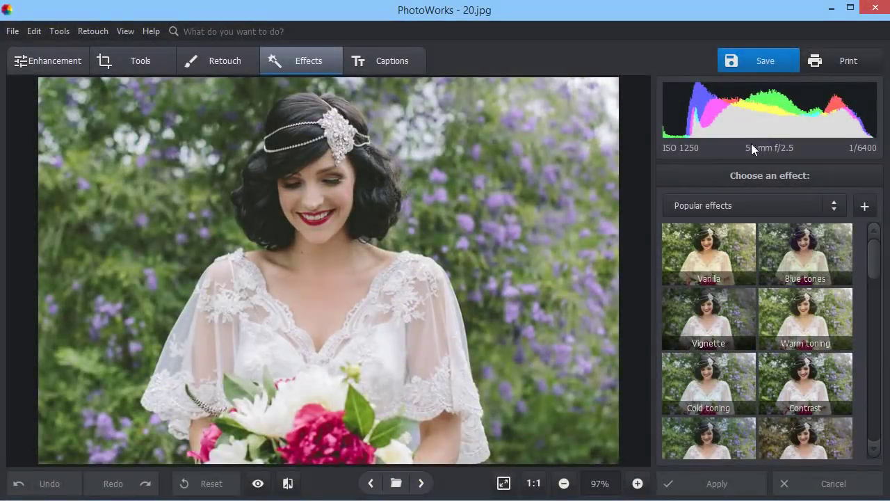
Step: Try Vanilla and Winter frost, then apply Gone with the Wind at about half strength
click(832, 204)
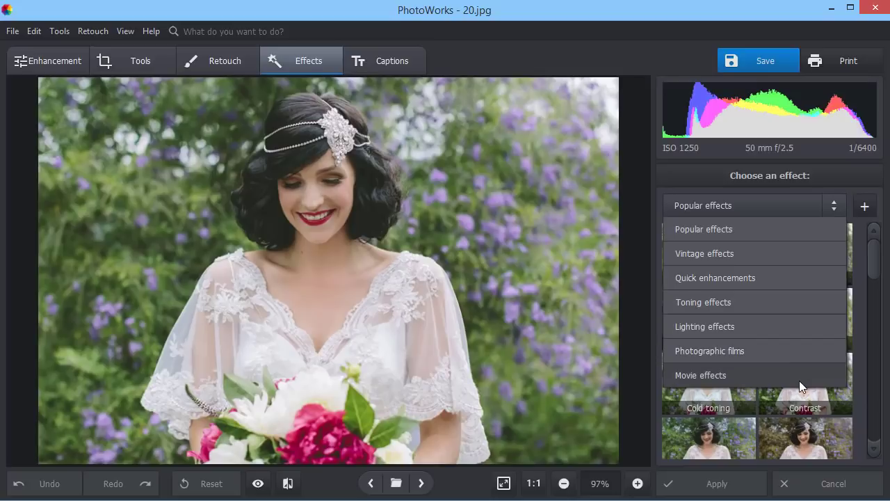
click(640, 177)
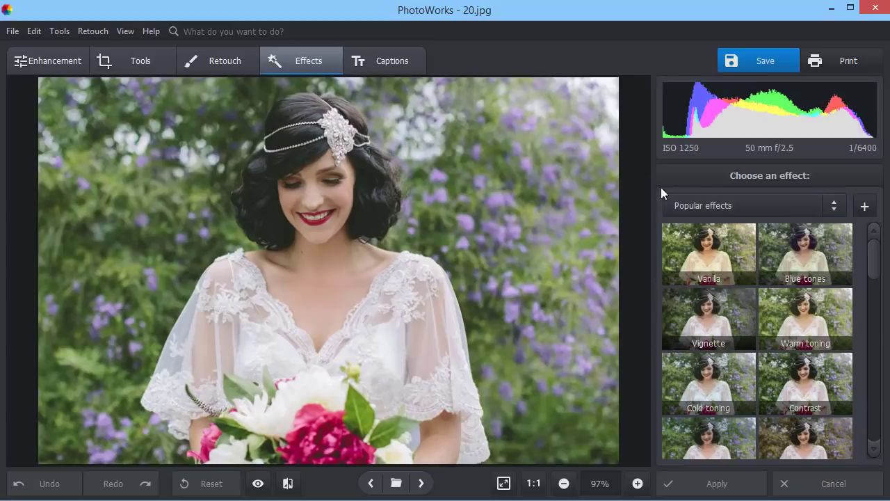
click(723, 247)
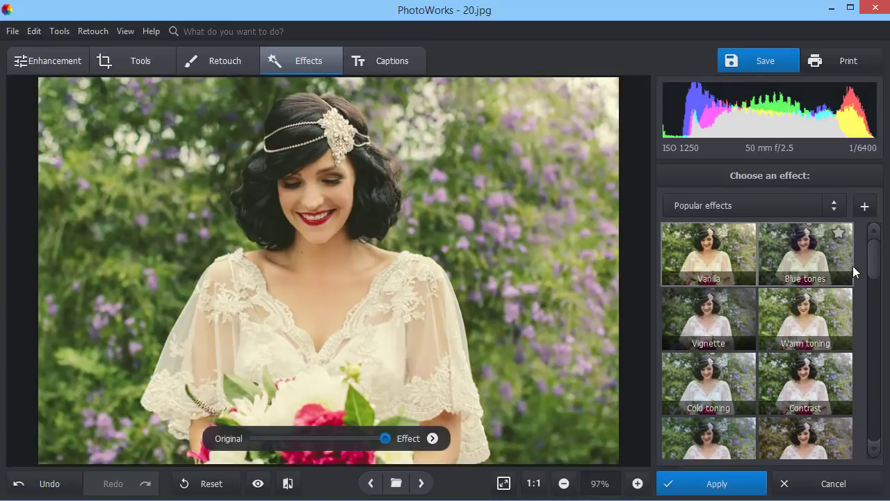
drag(868, 260, 863, 370)
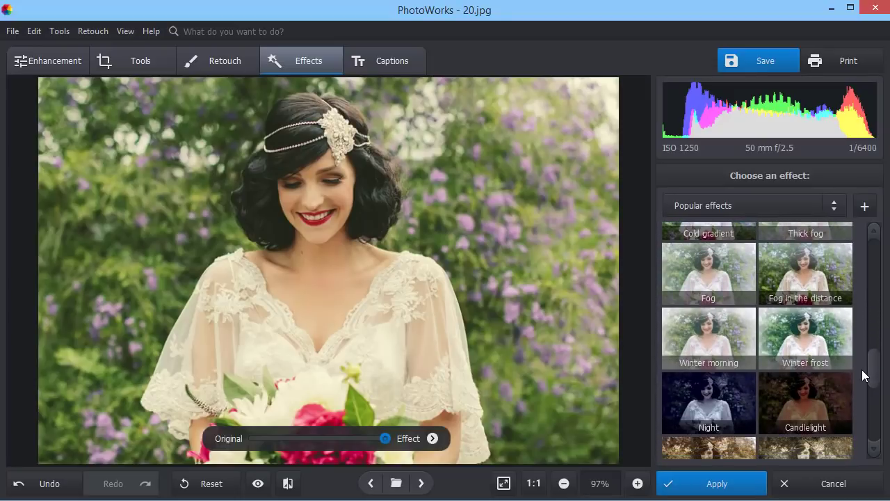
click(838, 360)
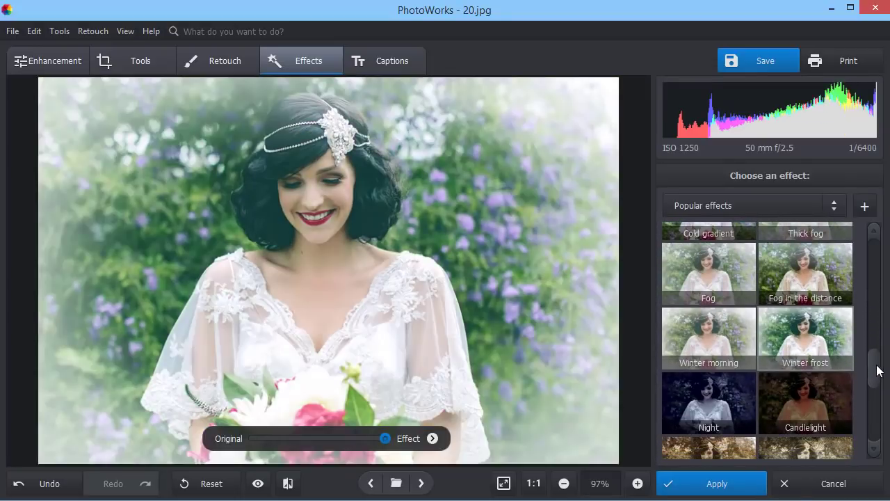
drag(875, 373, 855, 432)
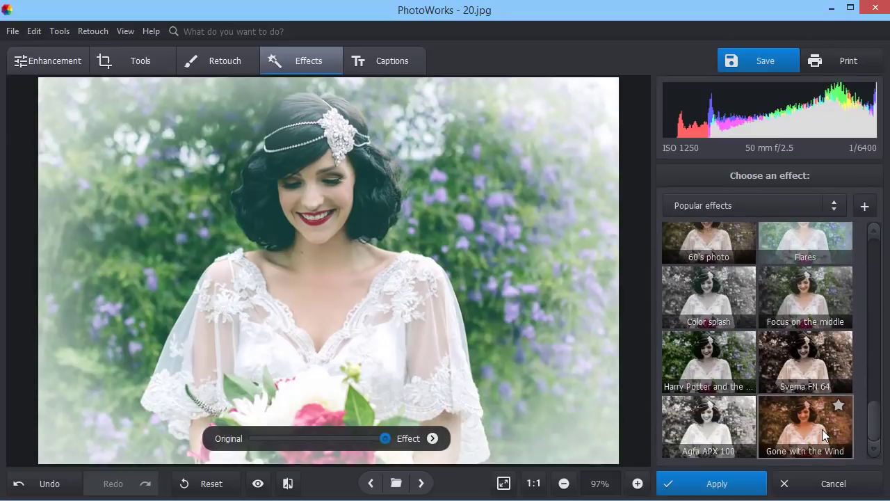
click(824, 434)
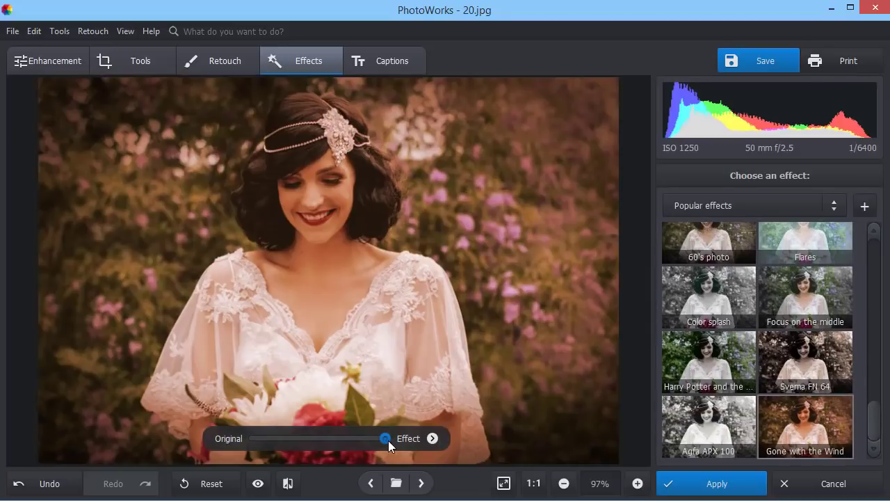
click(321, 439)
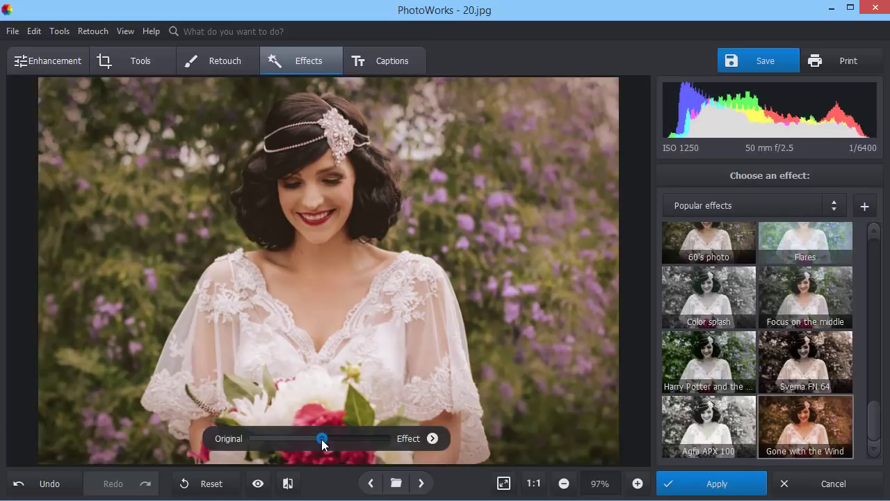